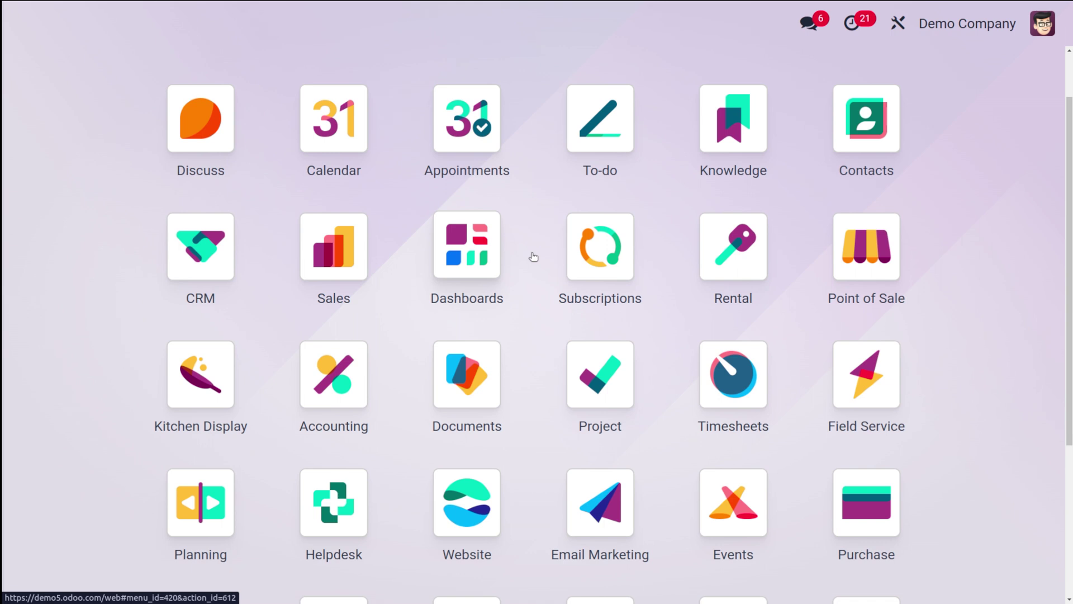
Step: Launch the Inventory app from the 'in' search and expand its Reporting menu
text(in)
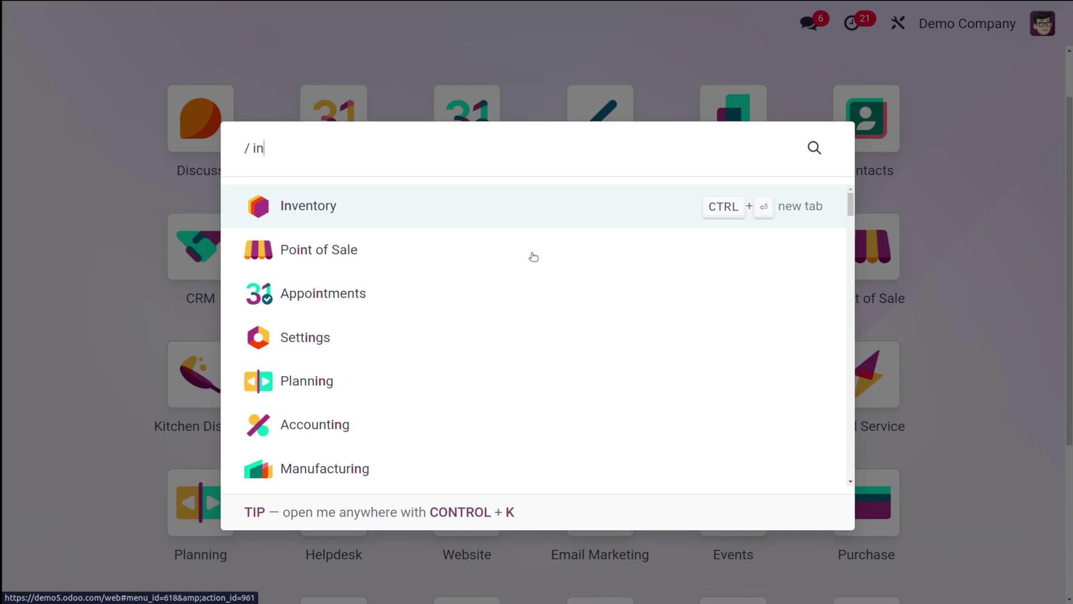
click(370, 218)
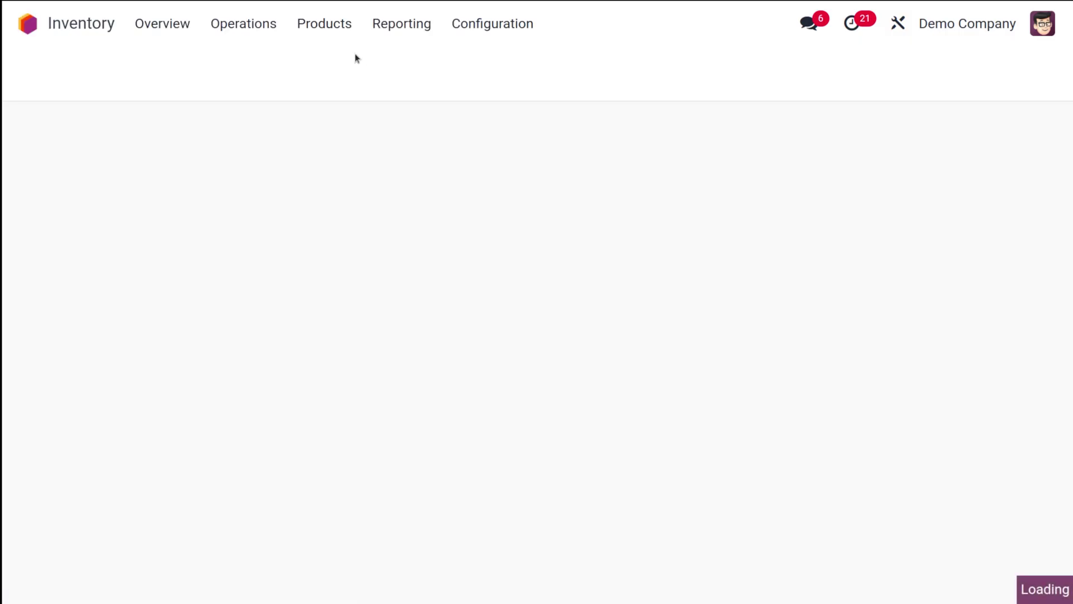
click(388, 32)
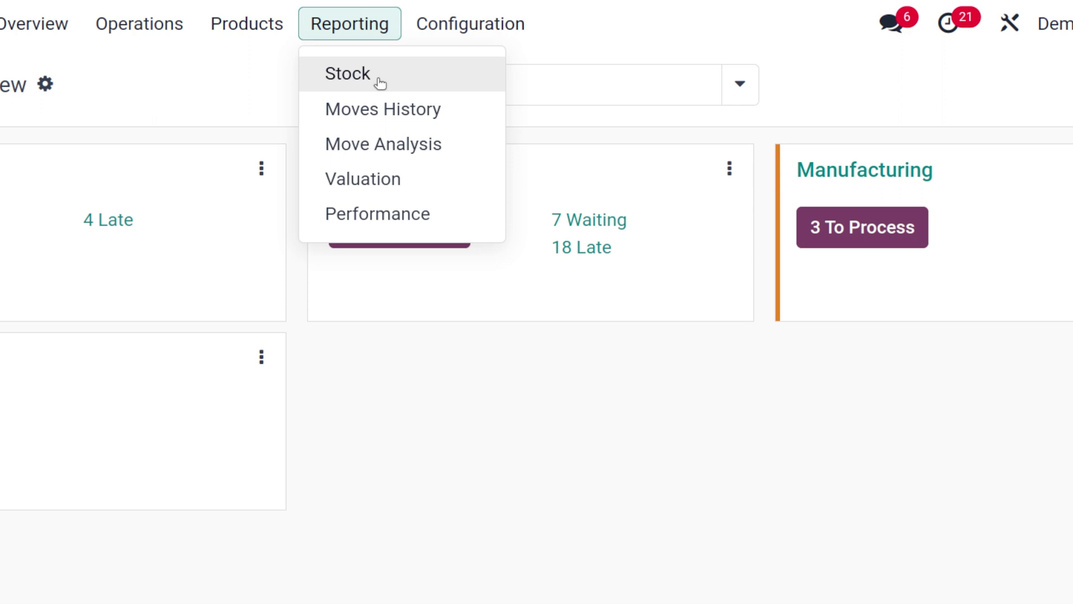
Step: Open the Stock report, browse product quantities, and filter to the All / Rental category
click(377, 82)
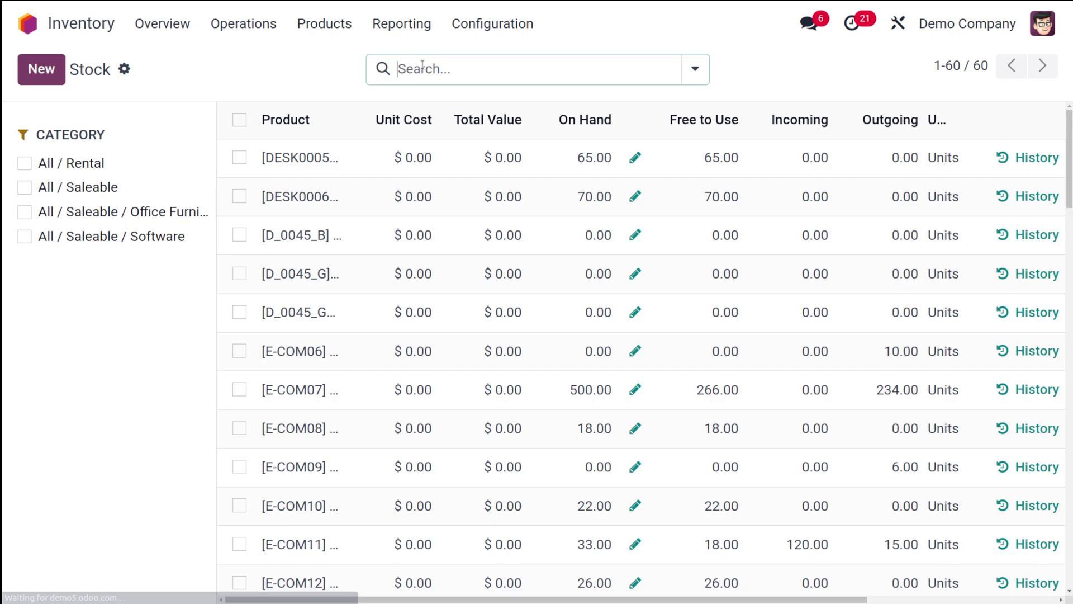
scroll(235, 276, down, 6)
scroll(234, 276, up, 6)
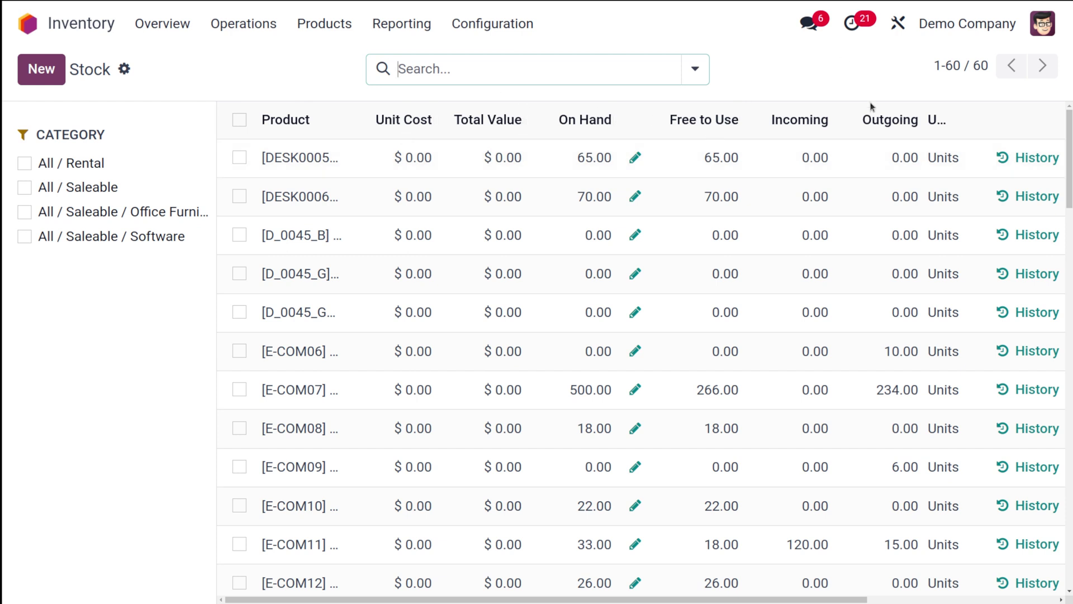
scroll(855, 435, down, 10)
scroll(855, 435, up, 10)
scroll(854, 433, down, 20)
scroll(858, 425, down, 5)
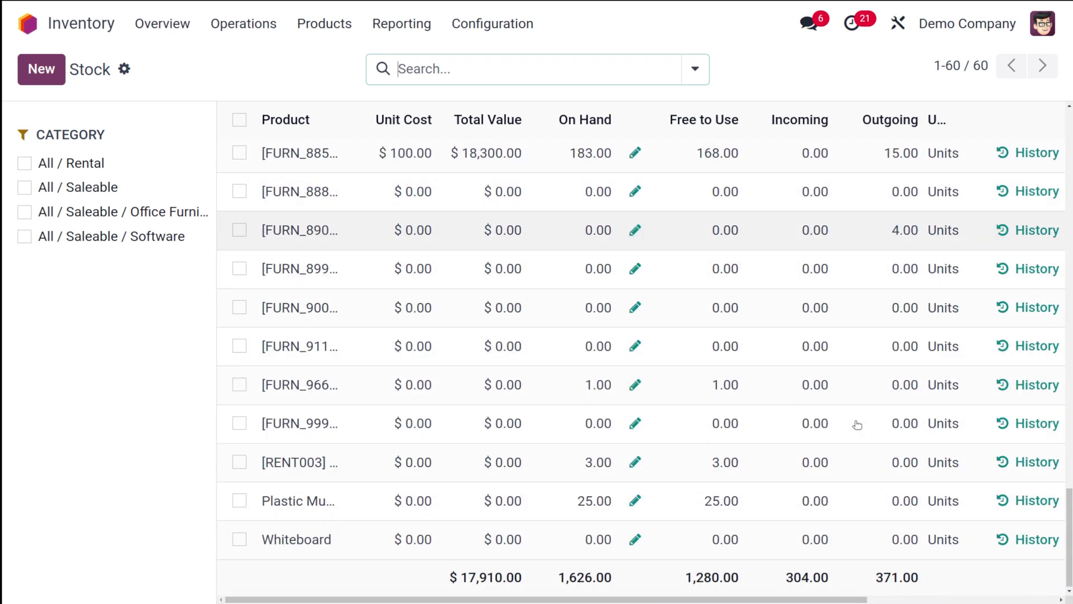
scroll(855, 424, up, 15)
scroll(850, 426, right, 5)
scroll(688, 401, left, 5)
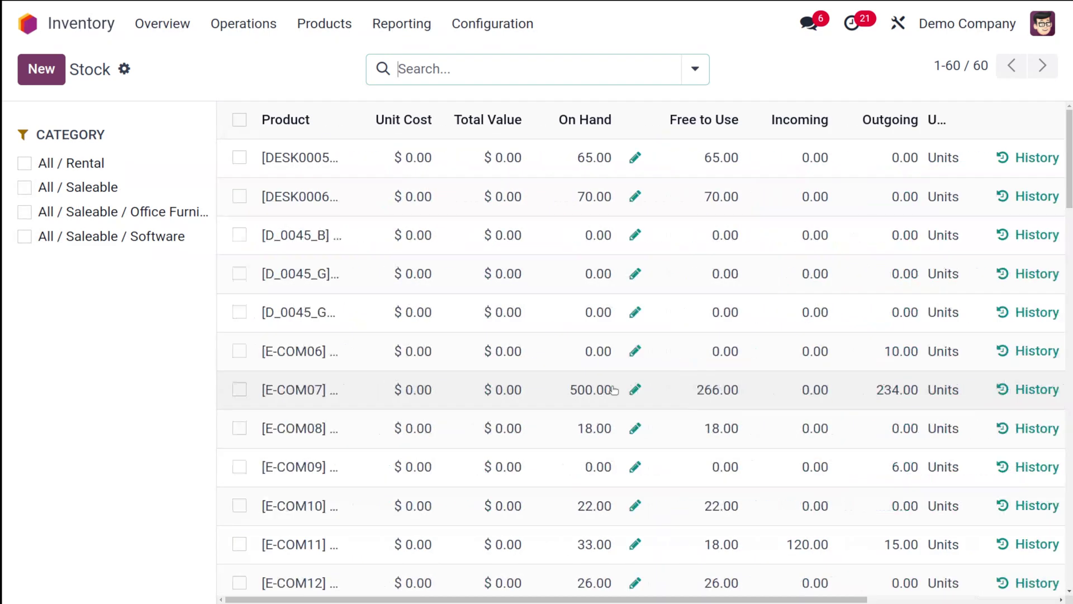
click(24, 163)
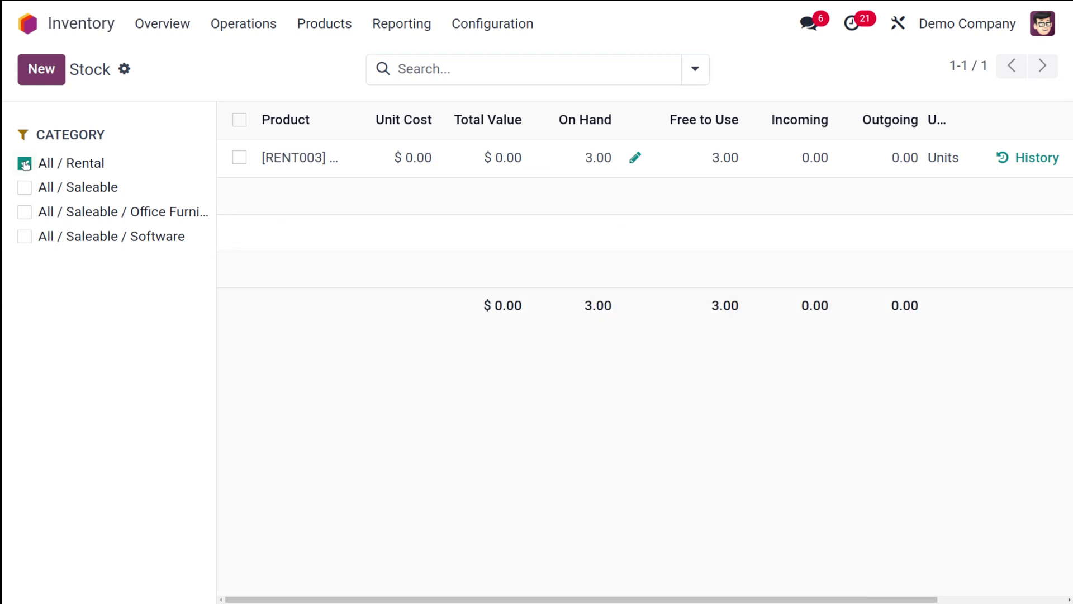
click(24, 163)
click(24, 187)
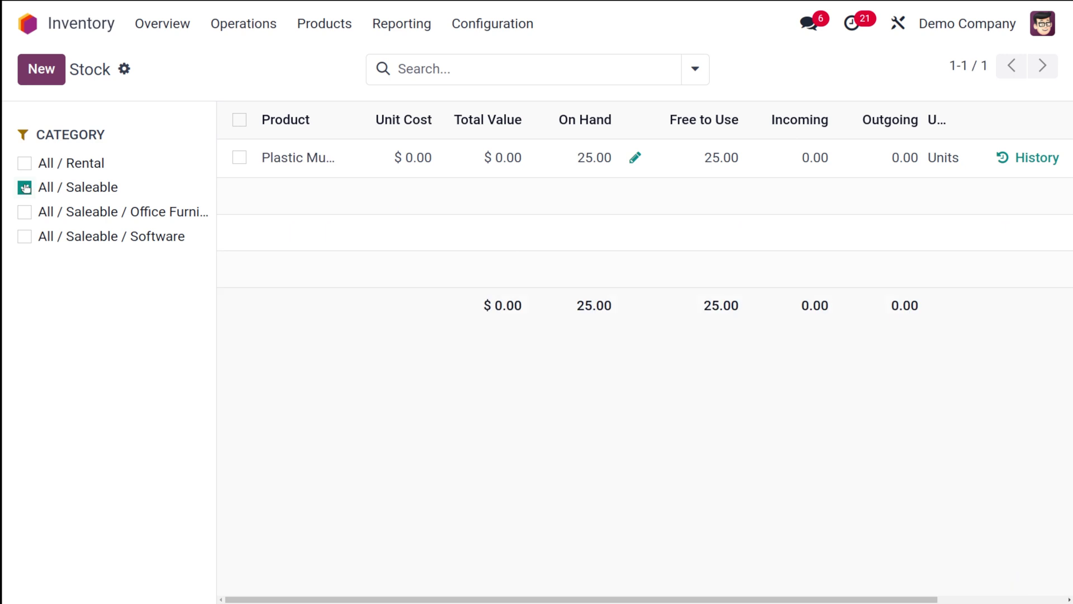
click(24, 187)
click(25, 212)
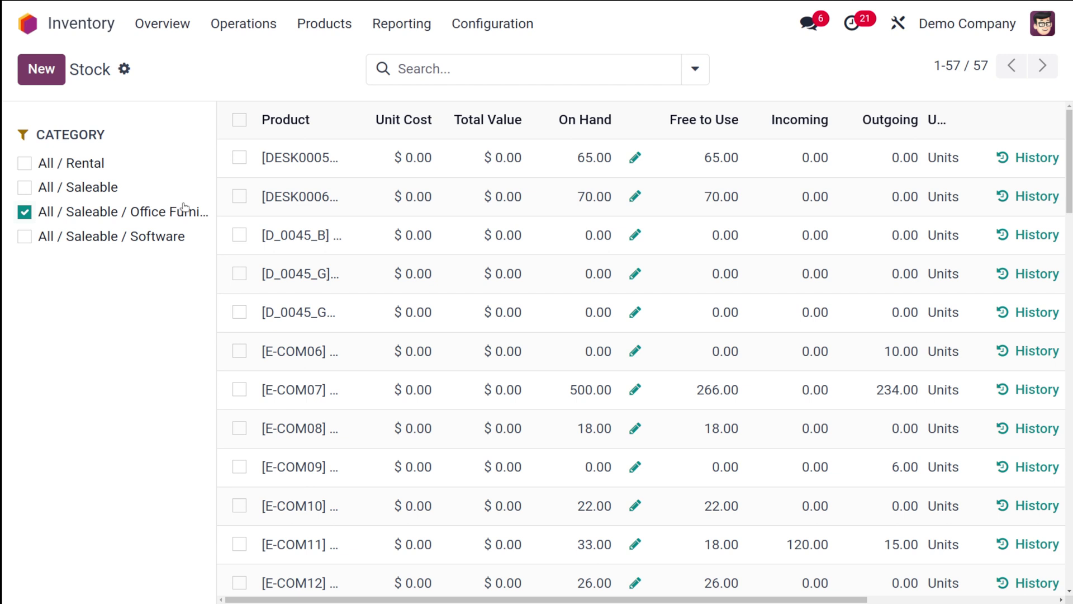
click(24, 236)
click(24, 211)
click(25, 236)
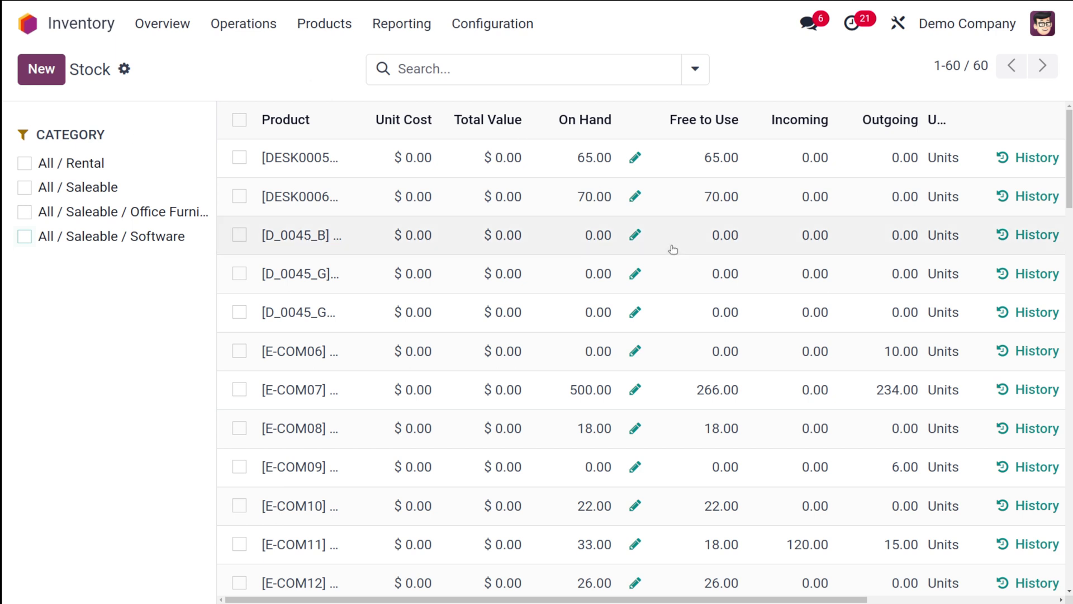
click(1014, 158)
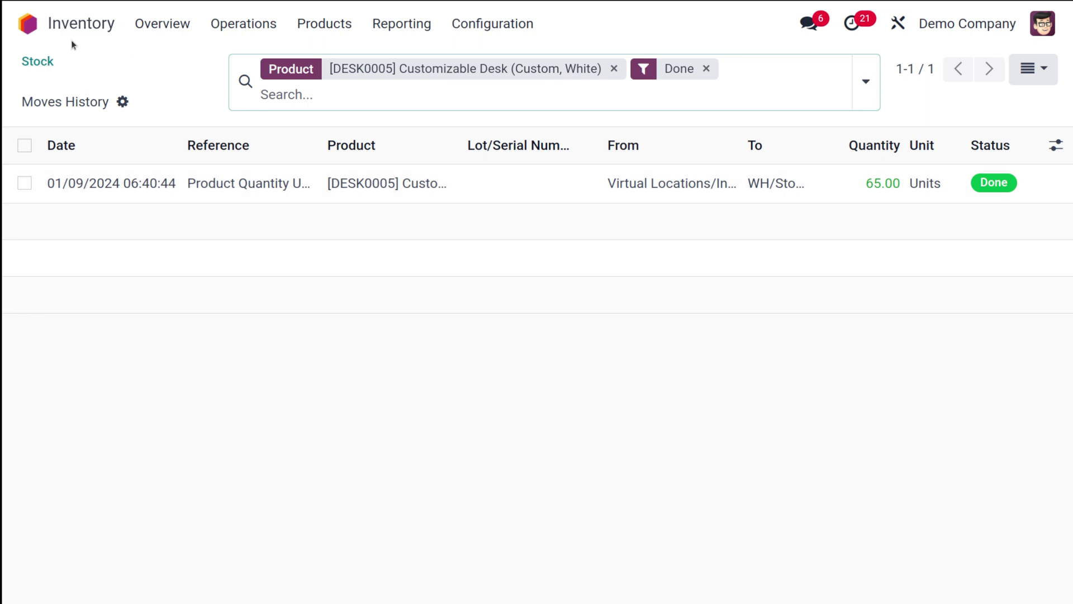
click(37, 61)
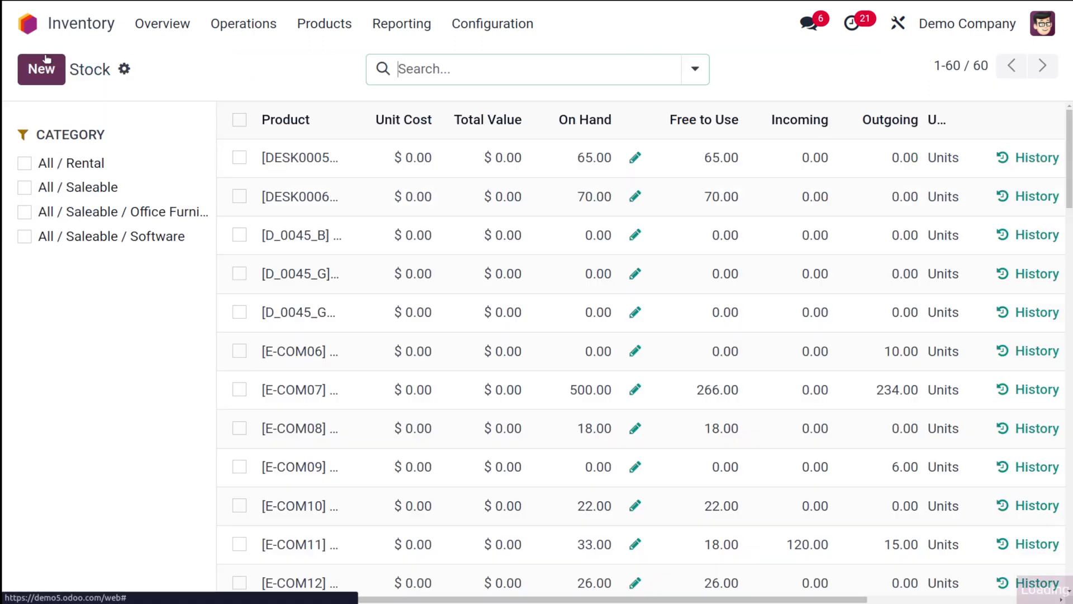
click(49, 71)
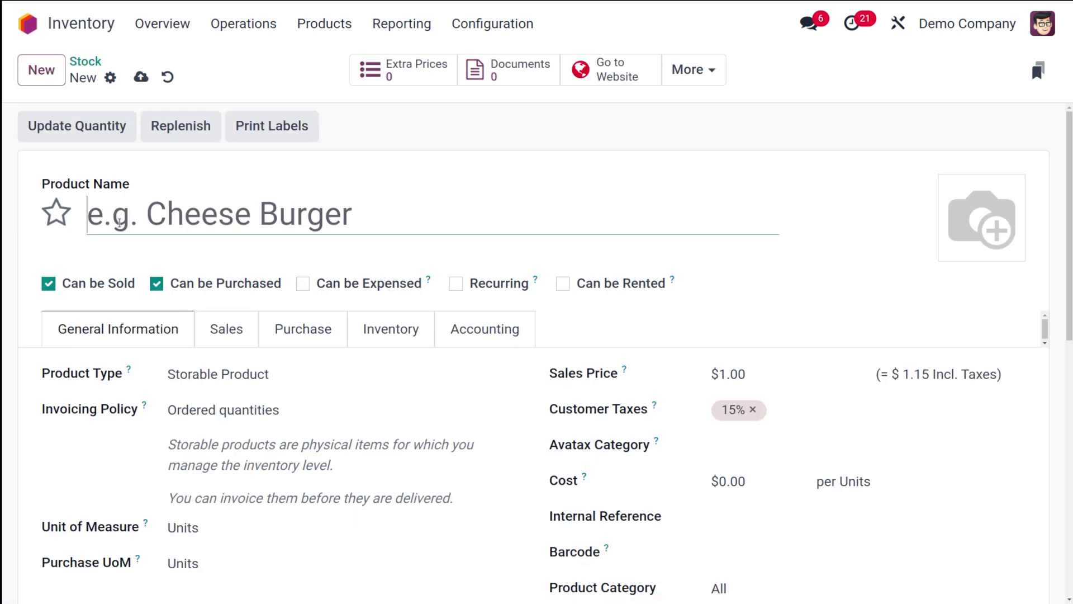
scroll(297, 512, down, 10)
scroll(297, 512, up, 10)
click(166, 77)
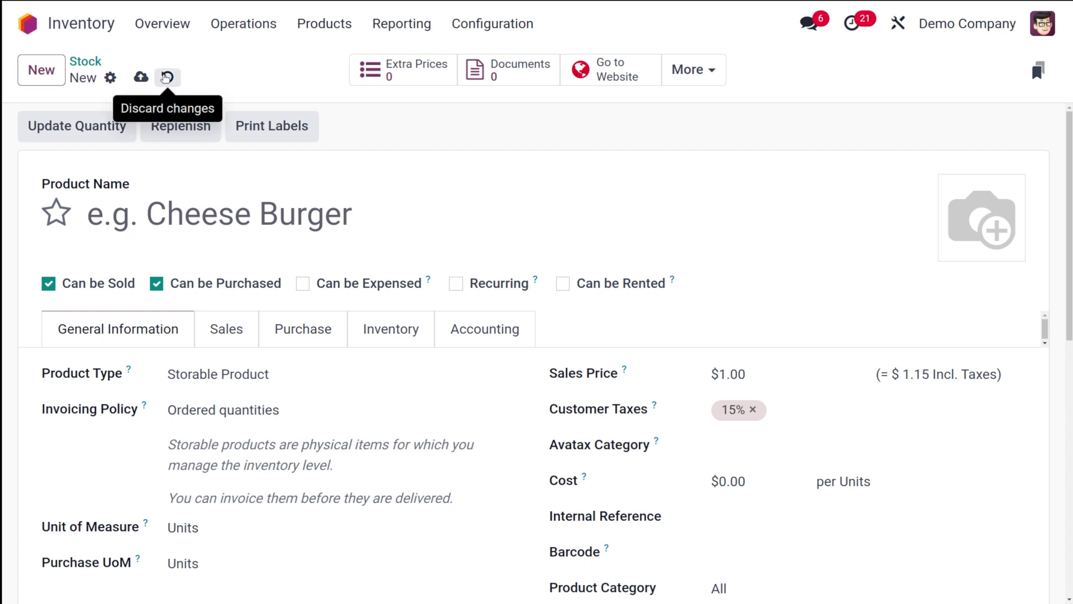
click(393, 28)
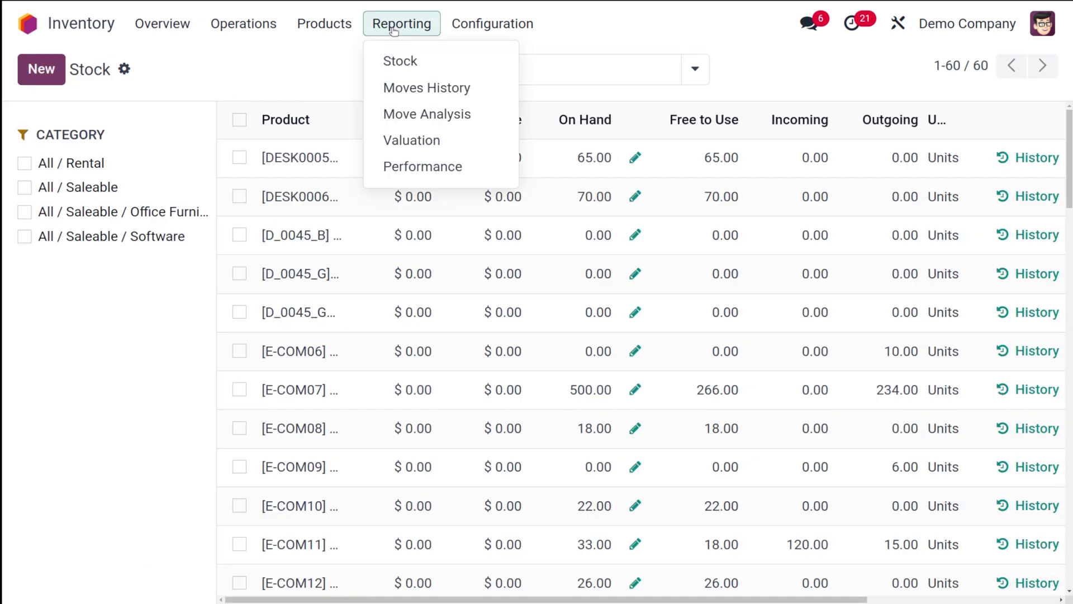
scroll(531, 330, down, 5)
scroll(529, 330, up, 5)
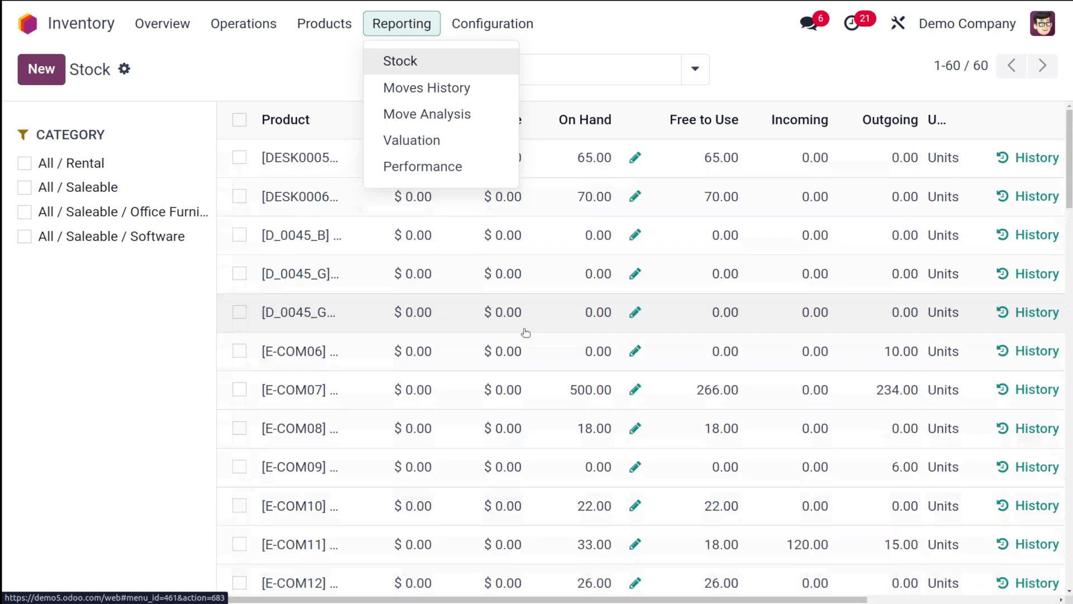
click(669, 46)
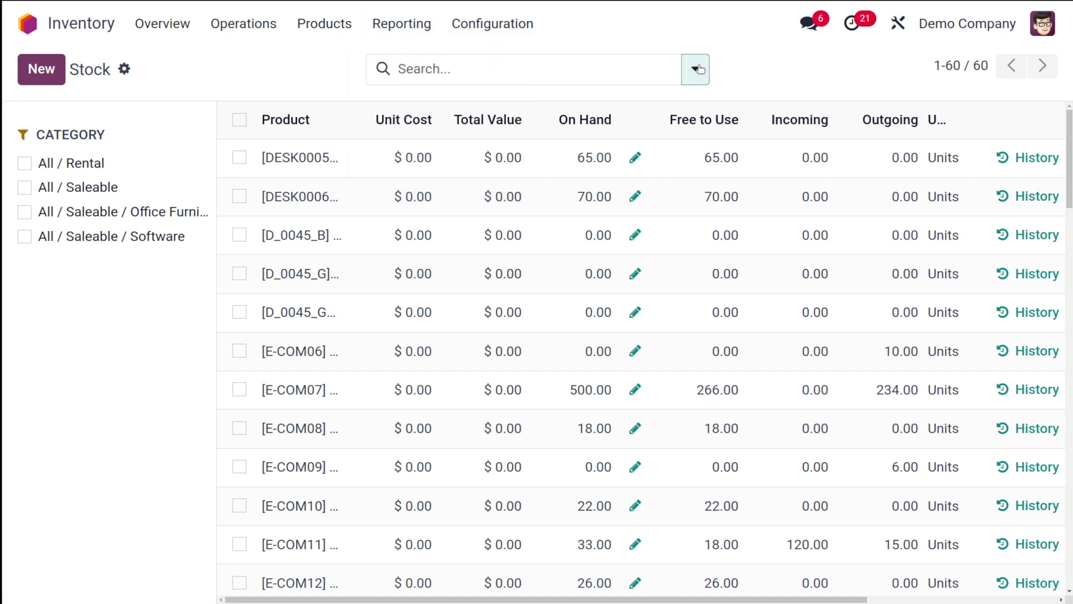
click(695, 68)
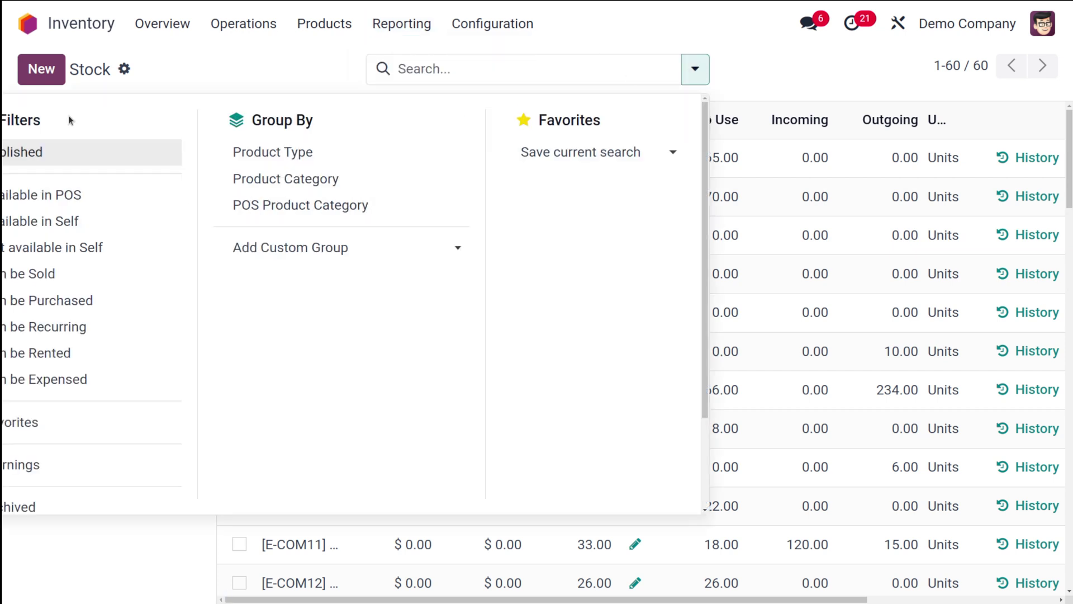
click(763, 54)
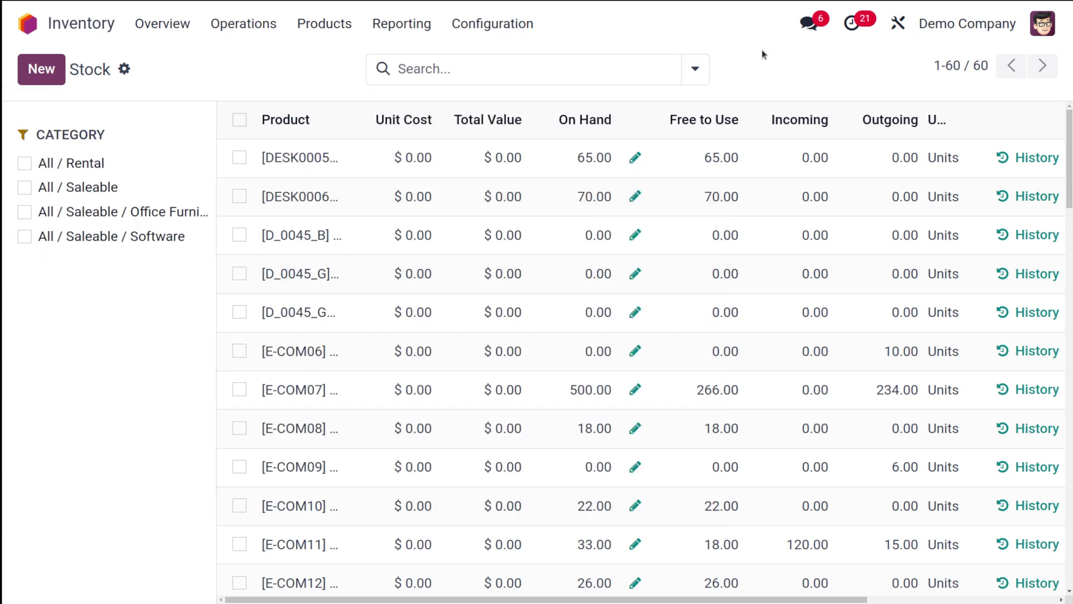
click(392, 26)
click(406, 90)
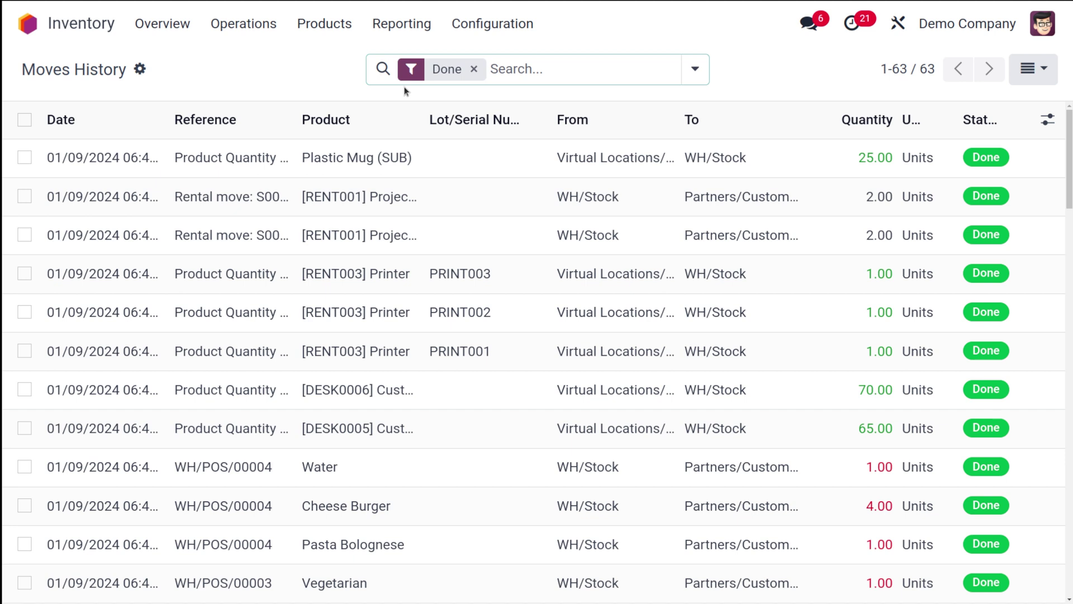
Step: Display the 63 Done moves in Moves History as Kanban cards and browse them
scroll(212, 318, down, 10)
scroll(212, 321, up, 10)
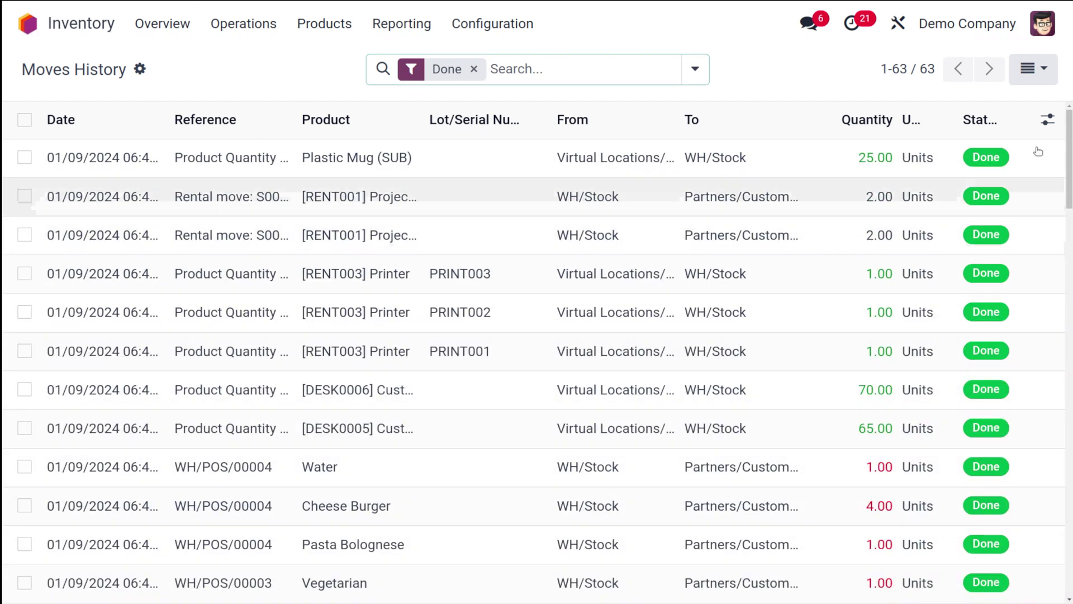
click(1030, 65)
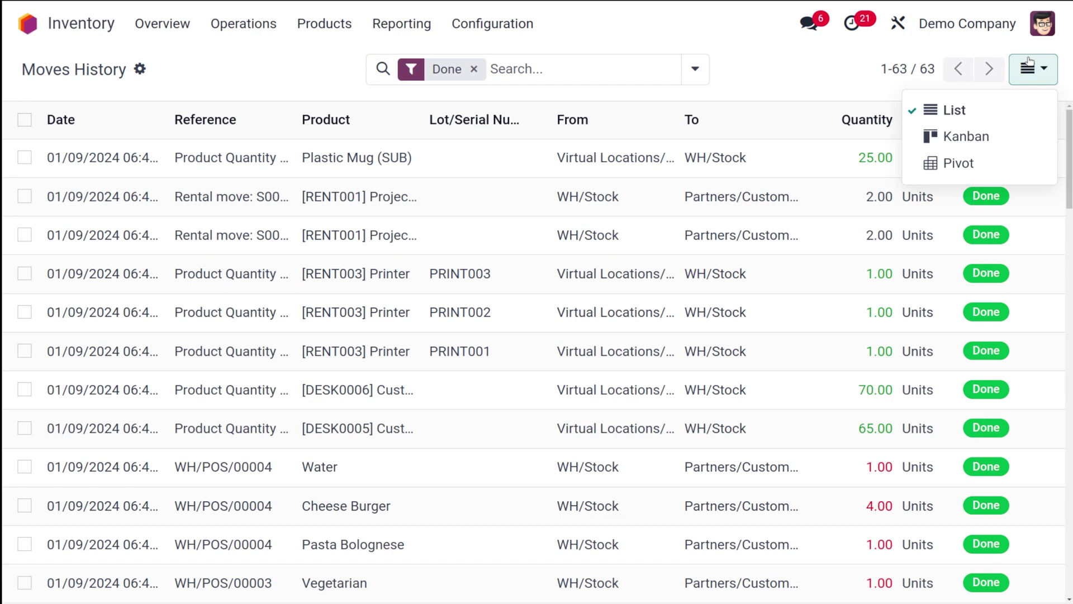
click(956, 137)
scroll(582, 348, down, 5)
scroll(581, 348, down, 3)
scroll(579, 343, up, 10)
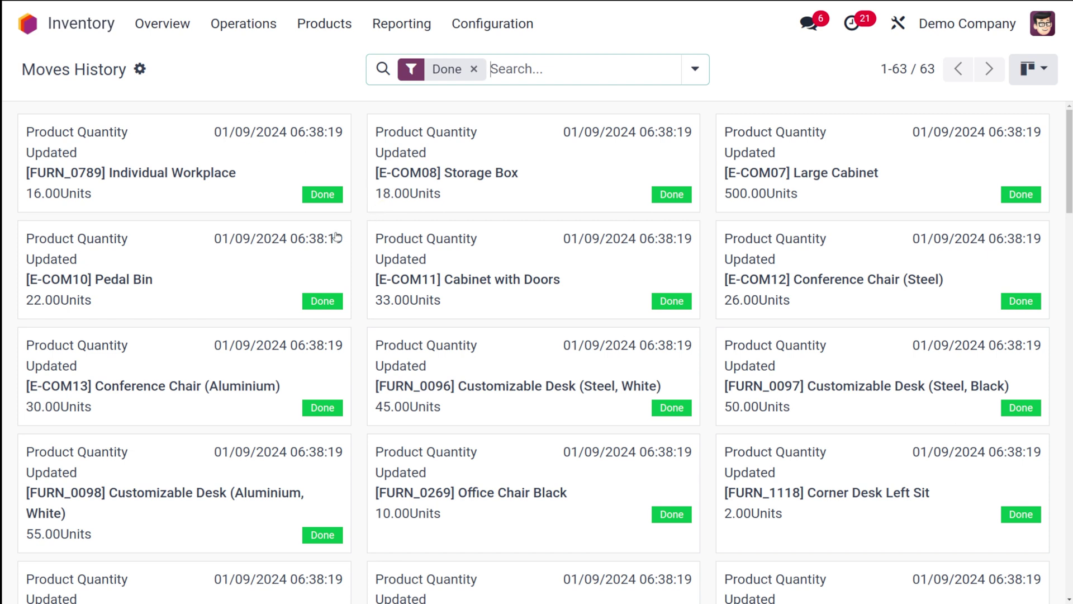
scroll(444, 207, down, 10)
scroll(477, 240, up, 10)
click(1032, 69)
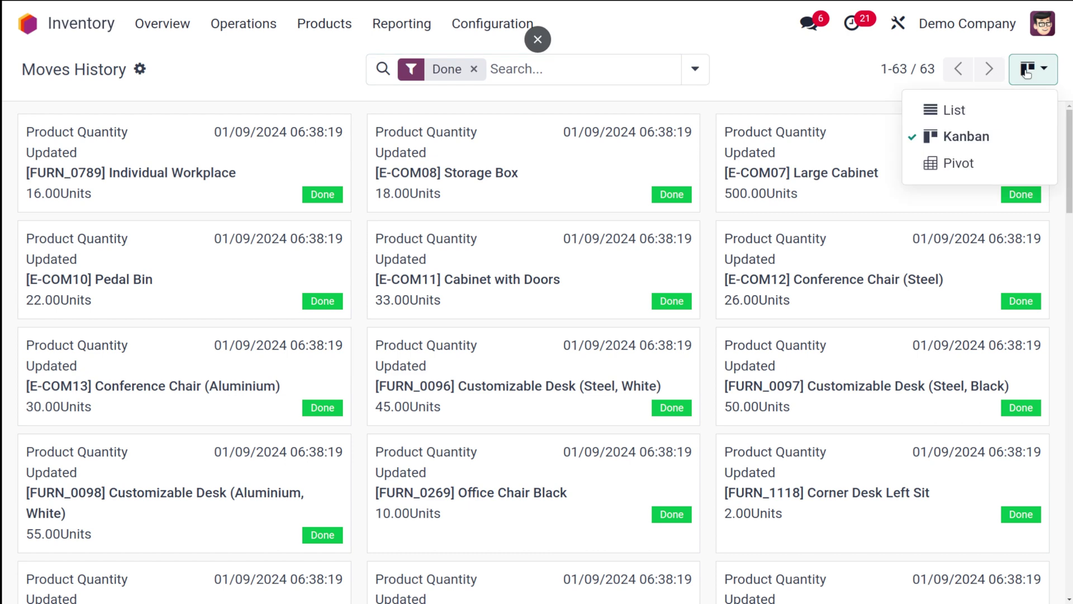
Step: Pivot the done moves by product category, review the measures, and begin inserting into a spreadsheet
click(948, 163)
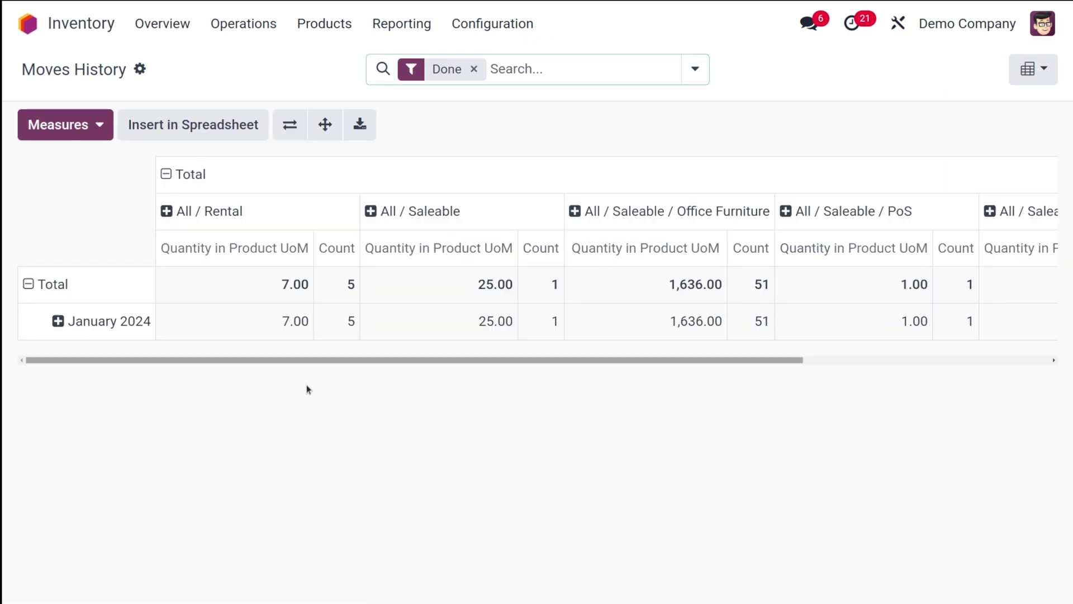
scroll(863, 213, right, 5)
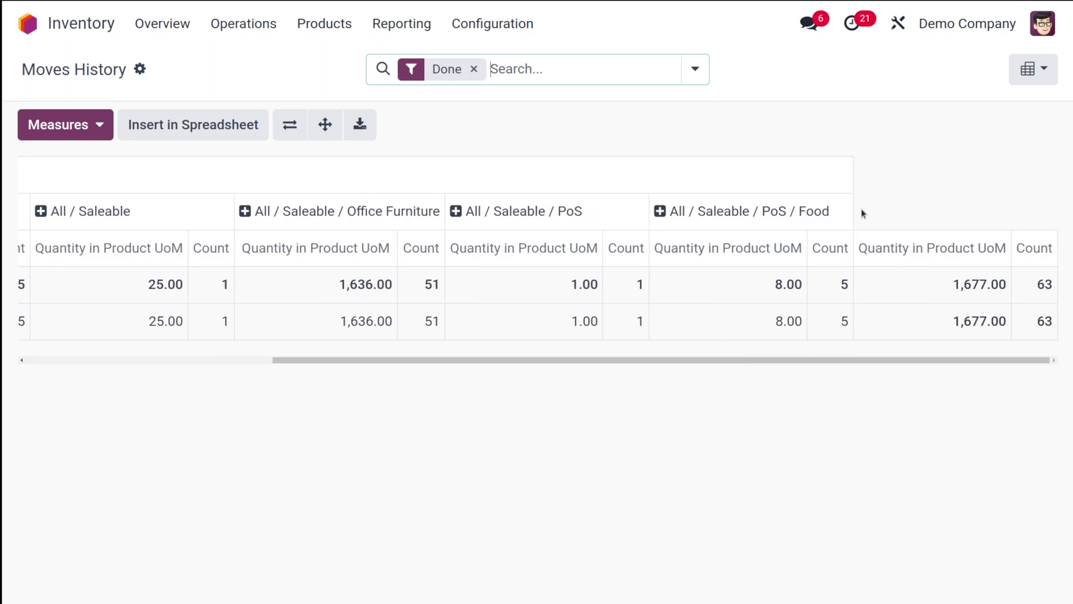
click(32, 127)
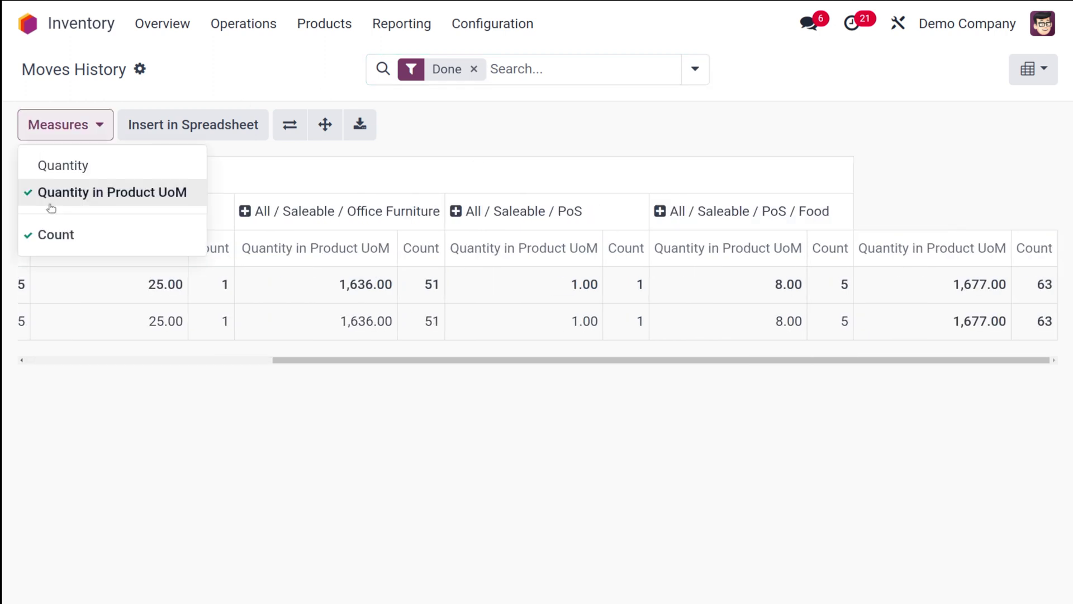
click(292, 149)
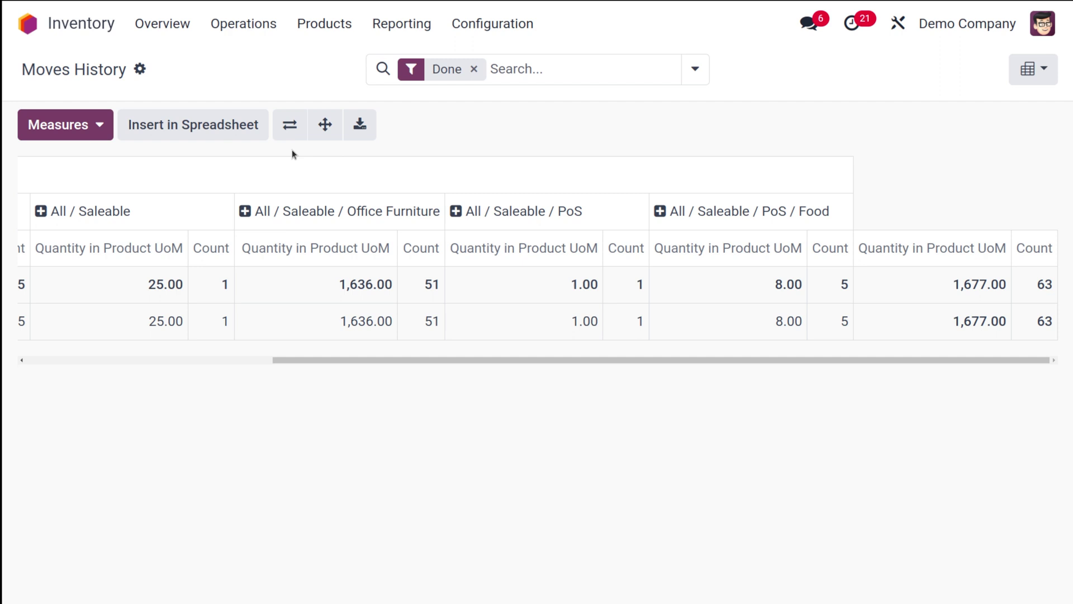
click(206, 126)
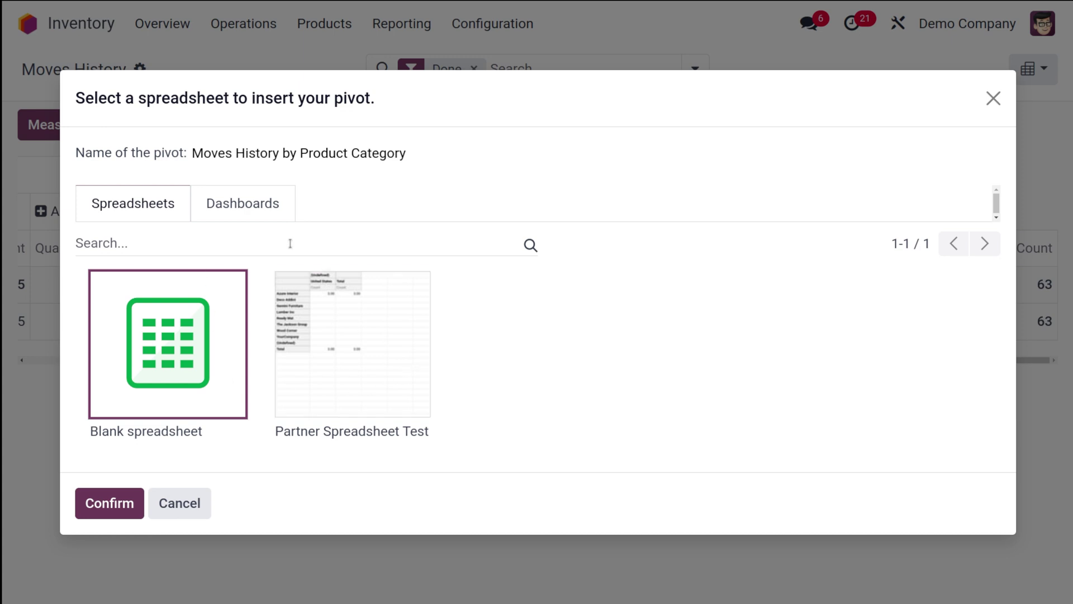
Step: Insert the pivot into a new Untitled spreadsheet, then return to Moves History
click(98, 500)
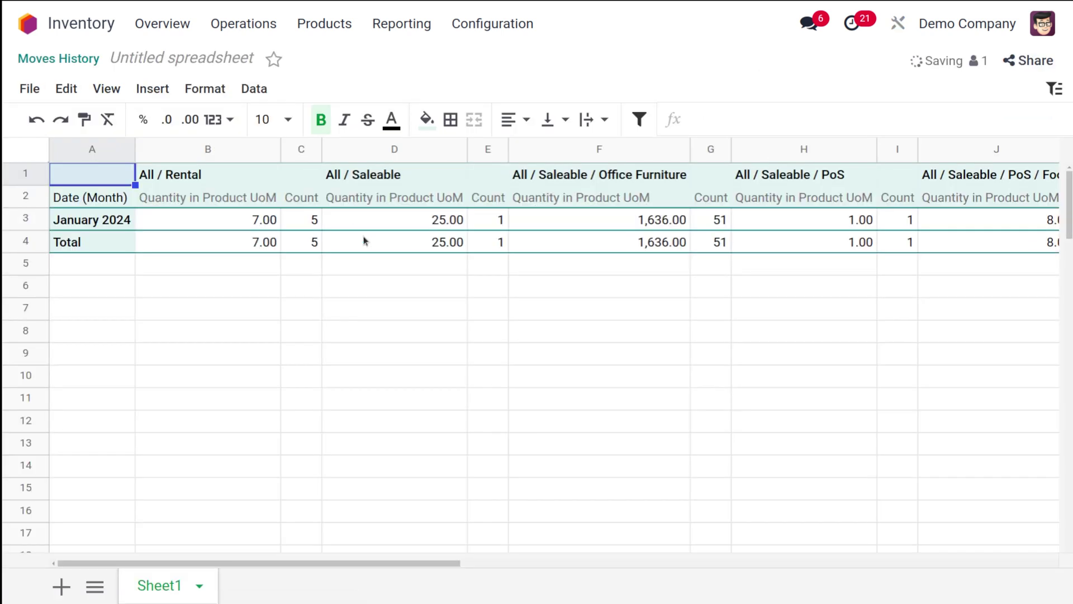
scroll(376, 359, right, 5)
scroll(376, 360, left, 5)
click(94, 60)
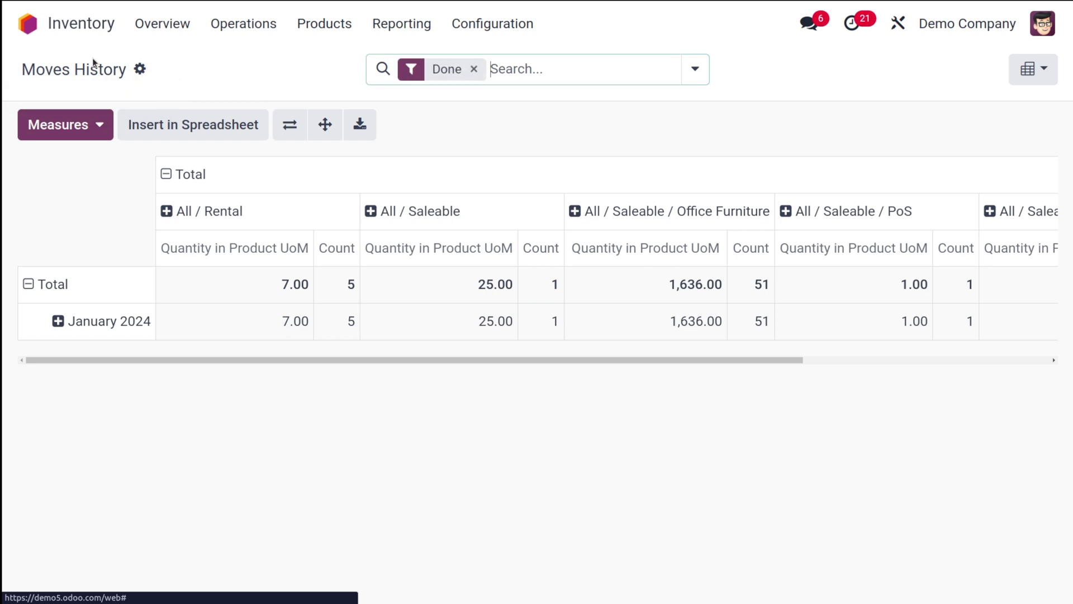
Step: Open the Move Analysis pivot of Done moves' demand and count by month and operation type
click(416, 30)
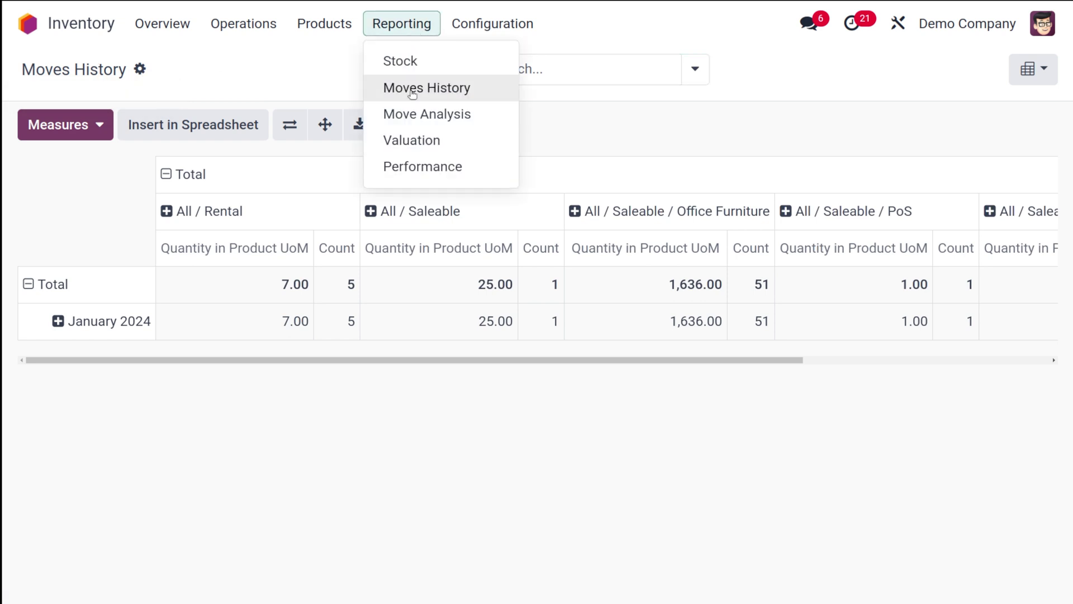
click(411, 116)
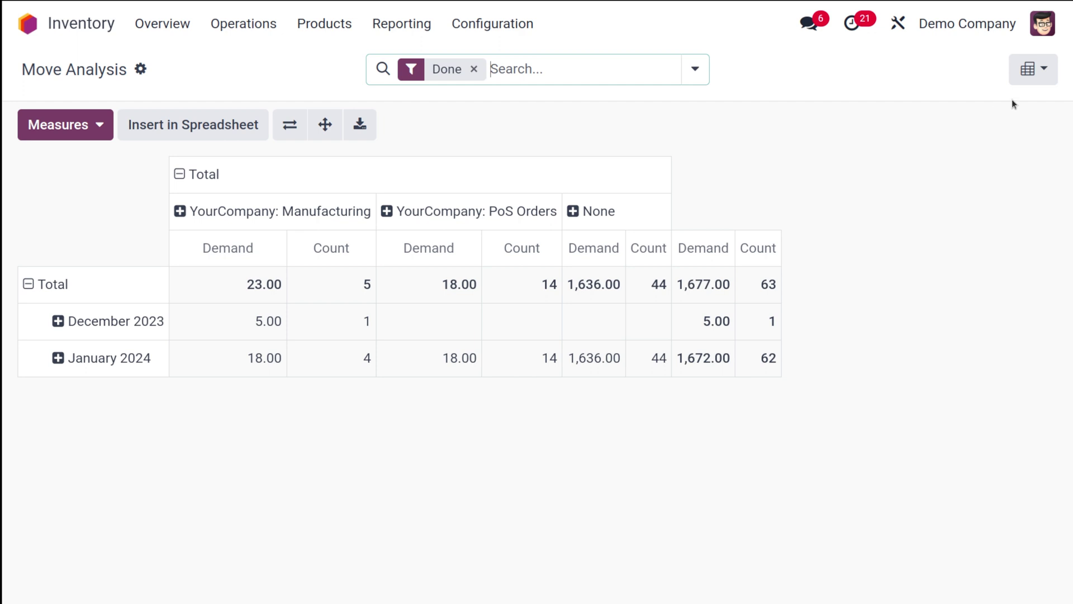
click(1030, 69)
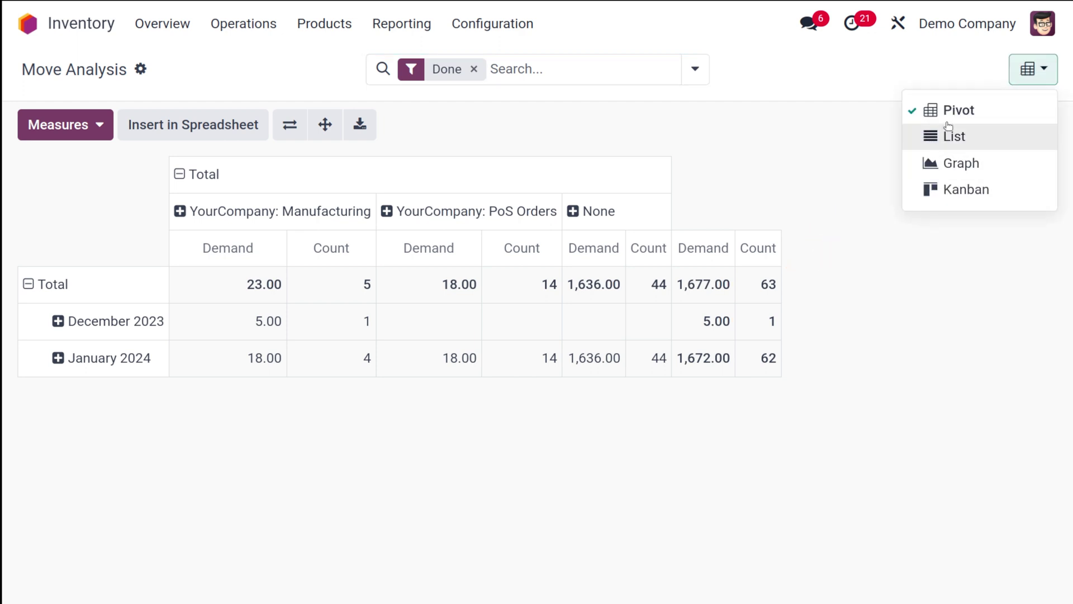
click(865, 132)
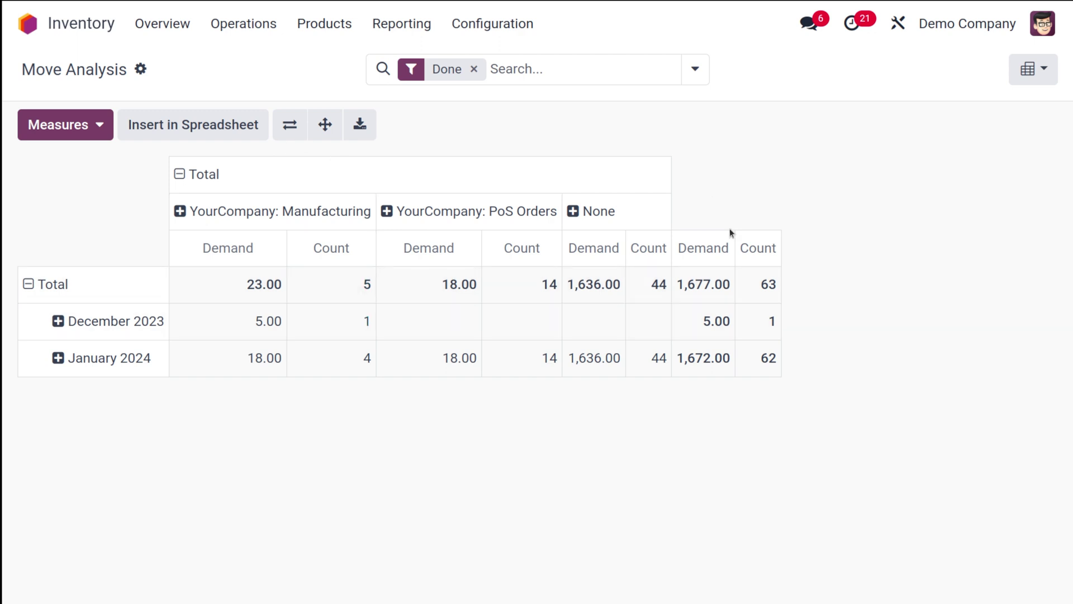
click(1033, 69)
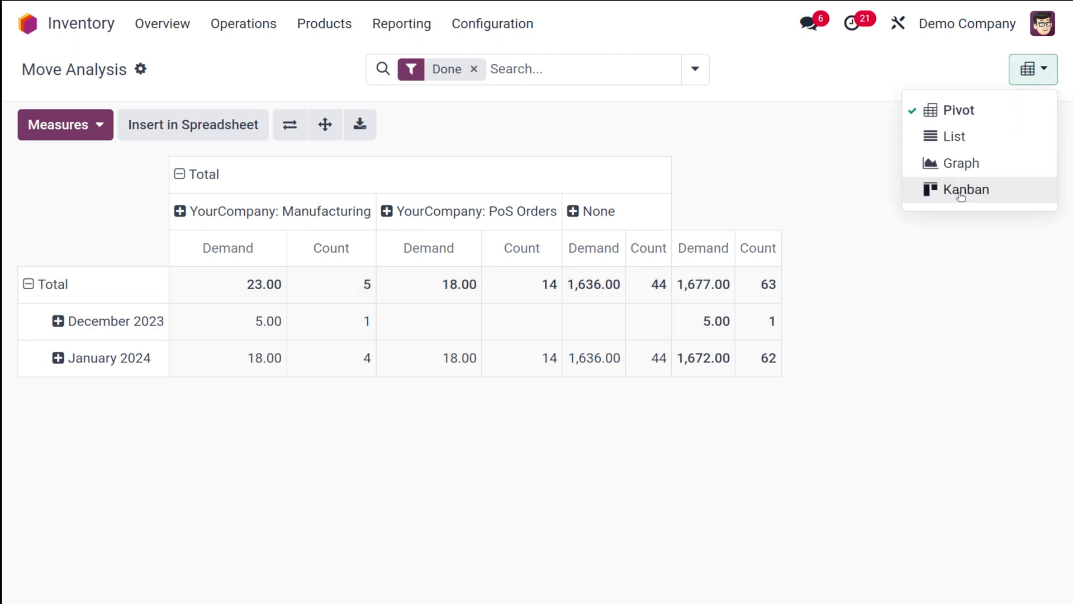
Step: Graph the Move Analysis, trying line, pie, bar, cumulative and descending/ascending sort options
click(959, 171)
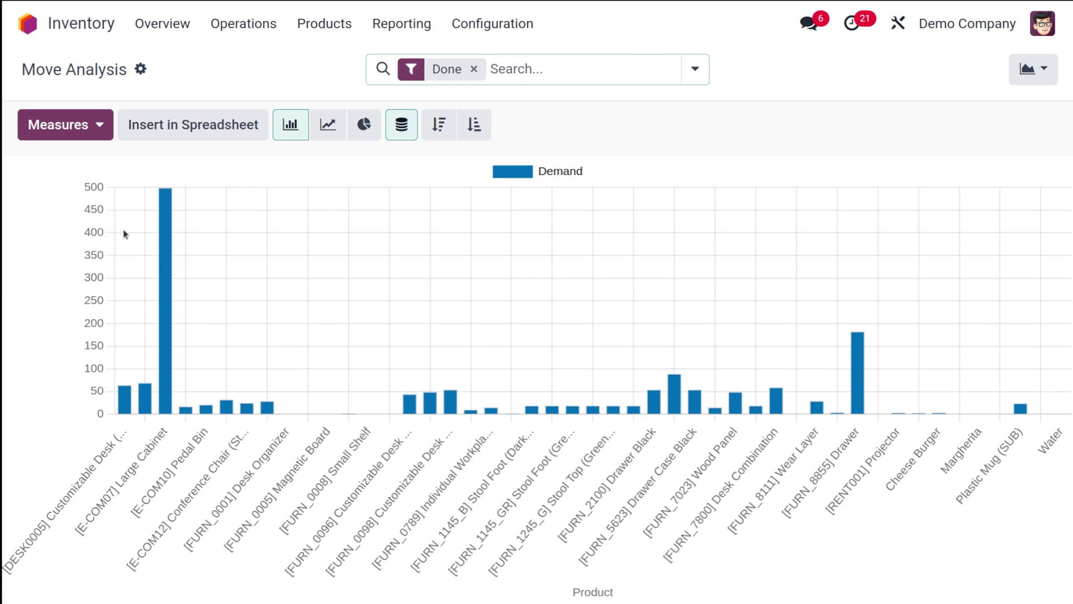
click(335, 126)
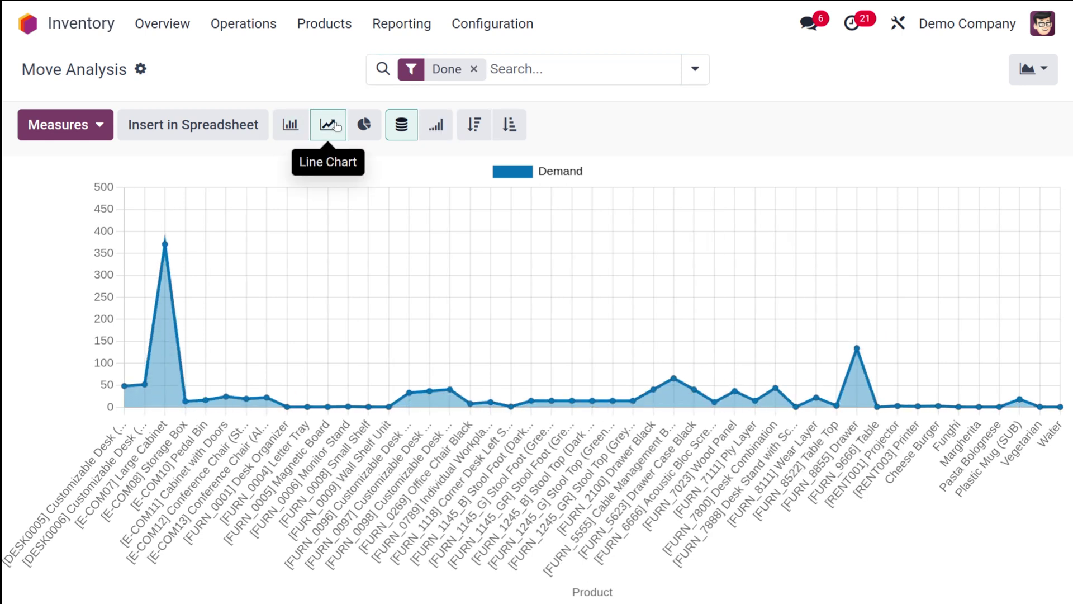
click(364, 126)
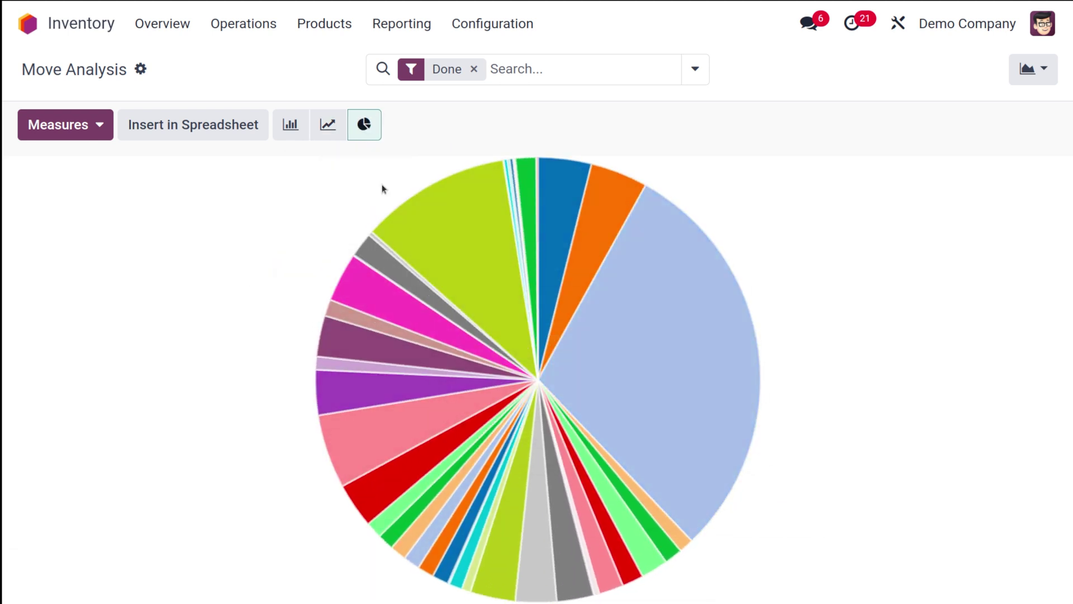
click(328, 124)
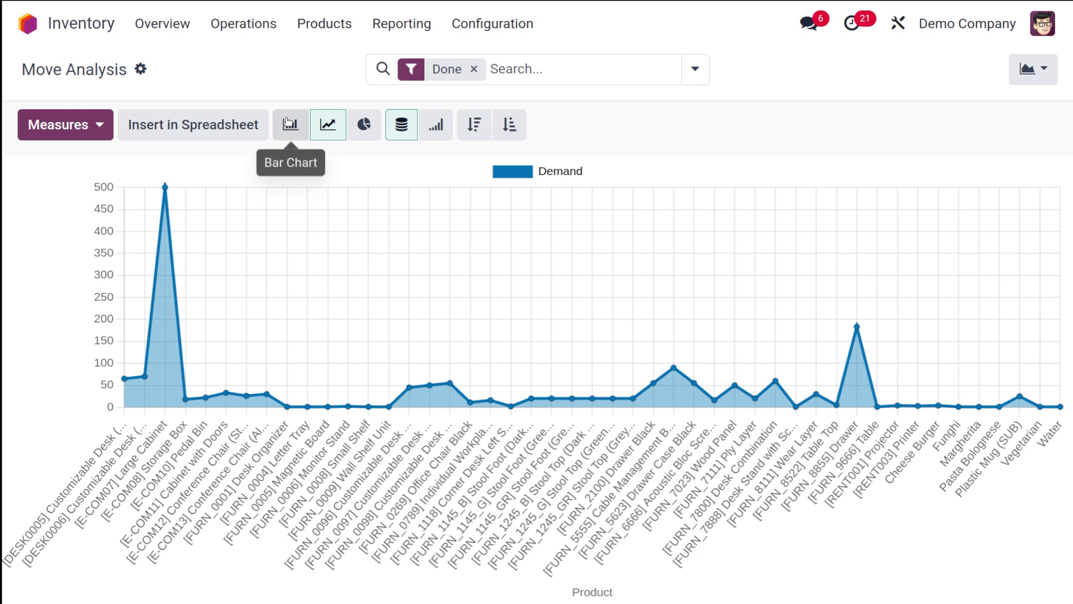
click(290, 124)
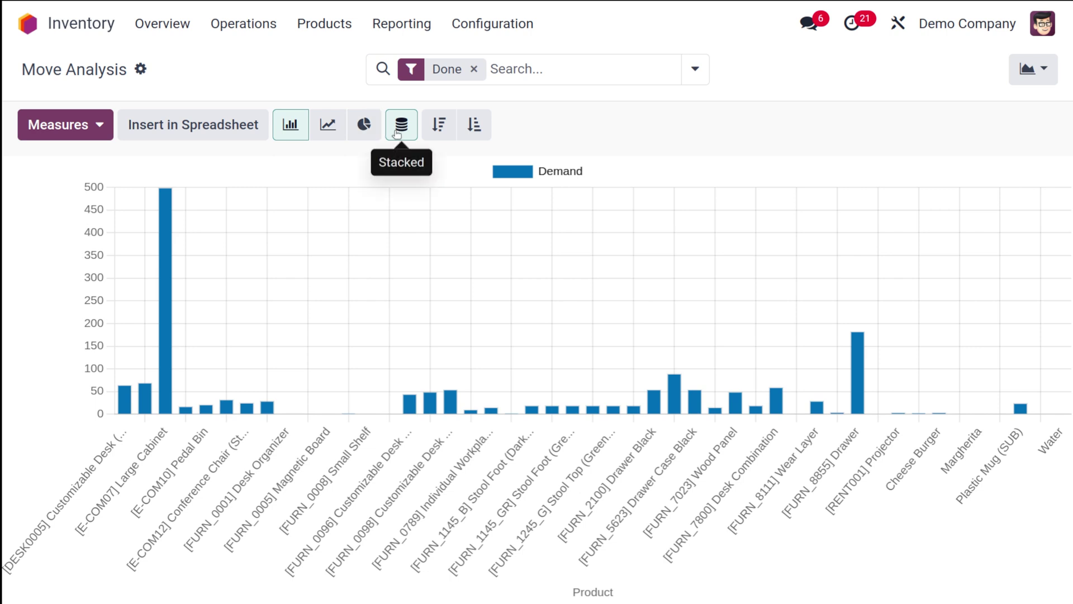
click(327, 122)
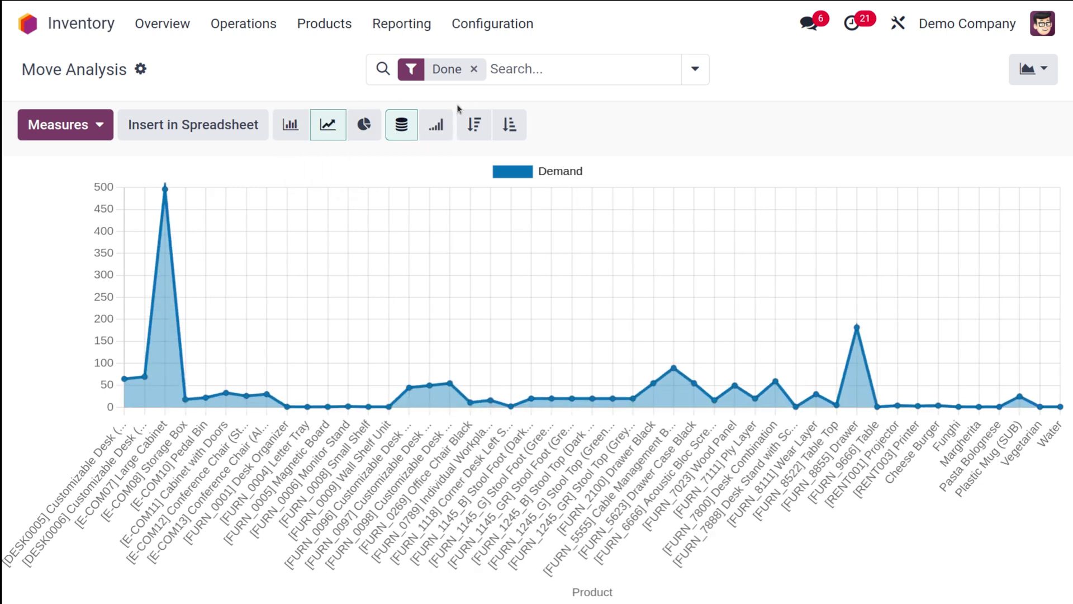
click(436, 125)
click(484, 126)
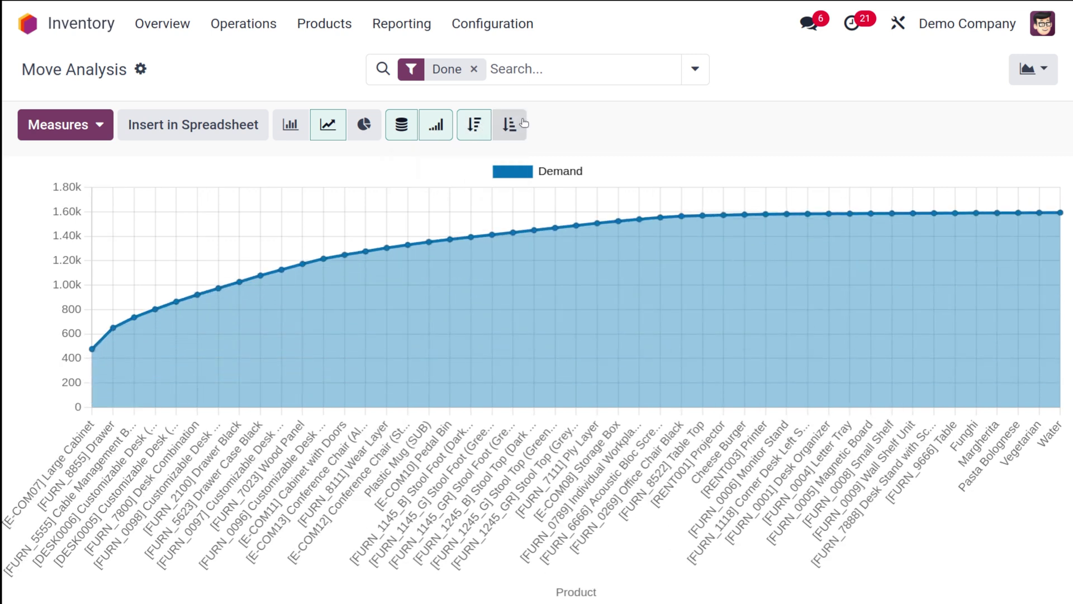
click(521, 123)
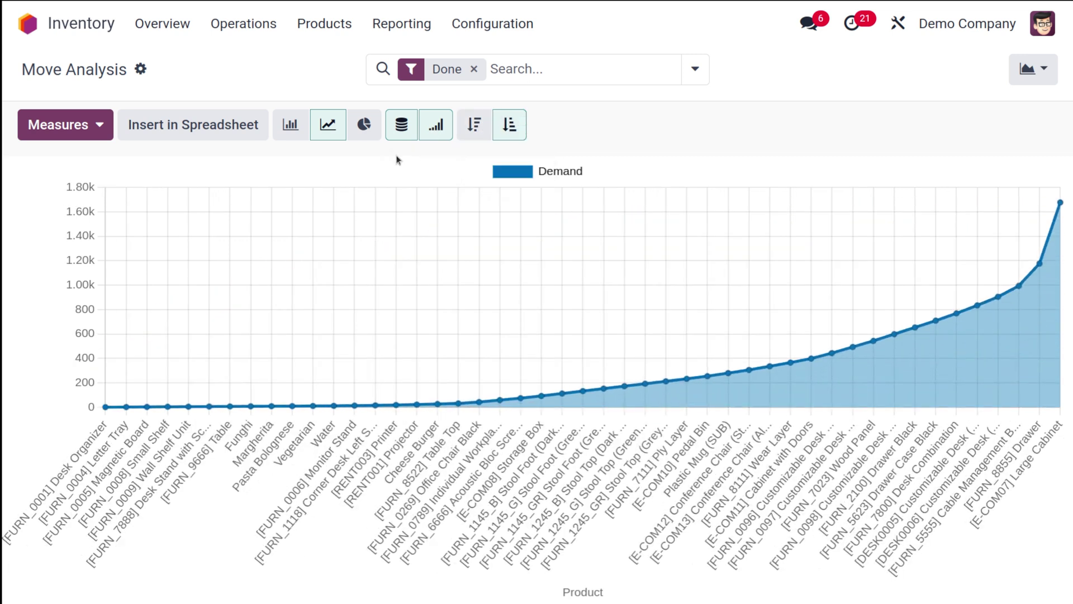
Step: Chart Quantity instead of Demand, clear sort, cumulative and stacking, and return to bar chart
click(82, 122)
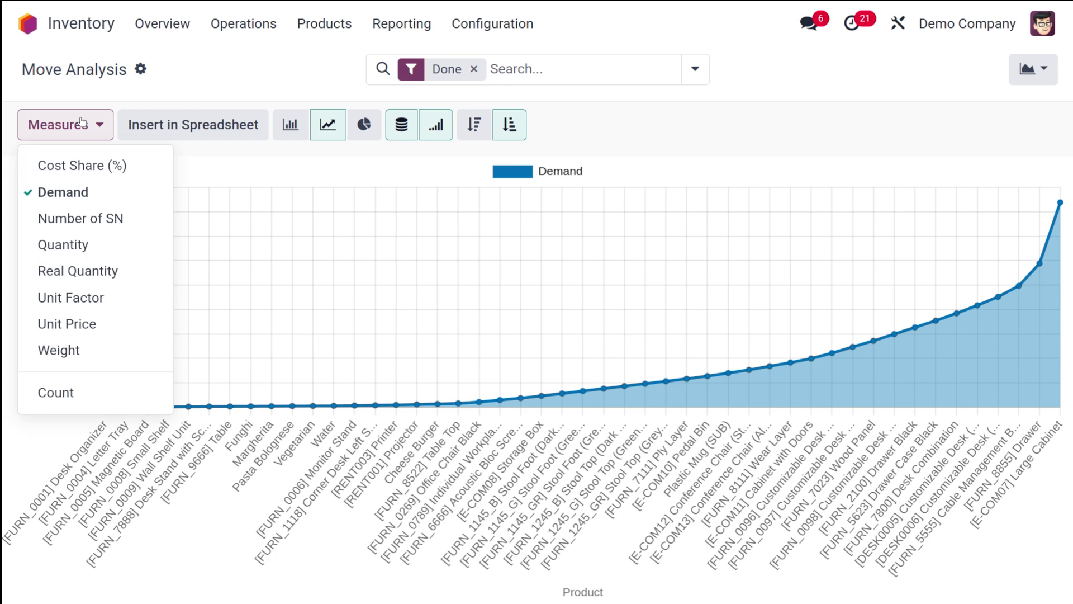
click(63, 246)
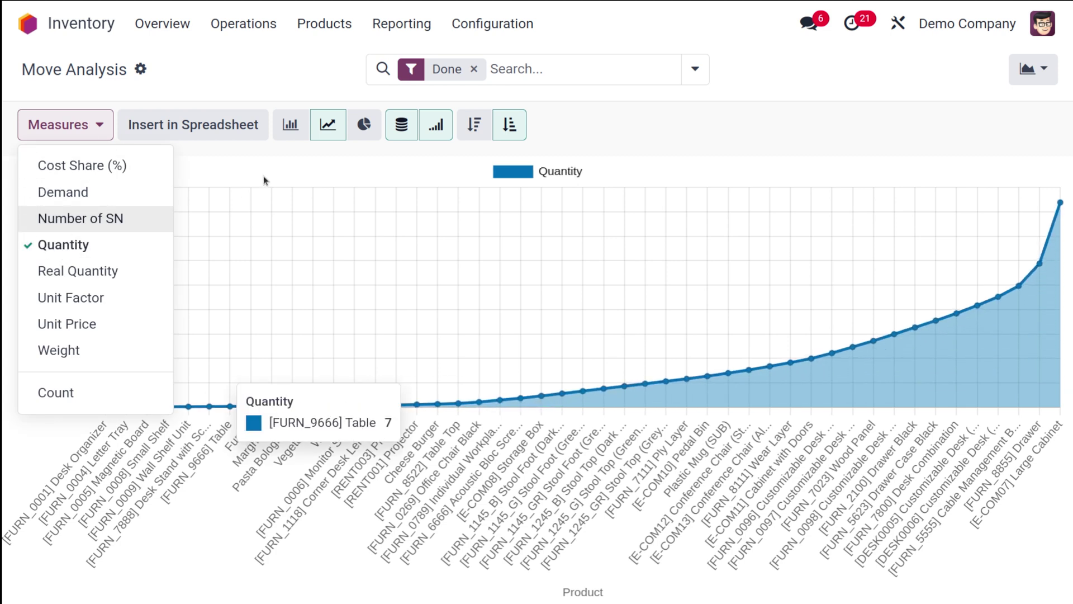
click(509, 124)
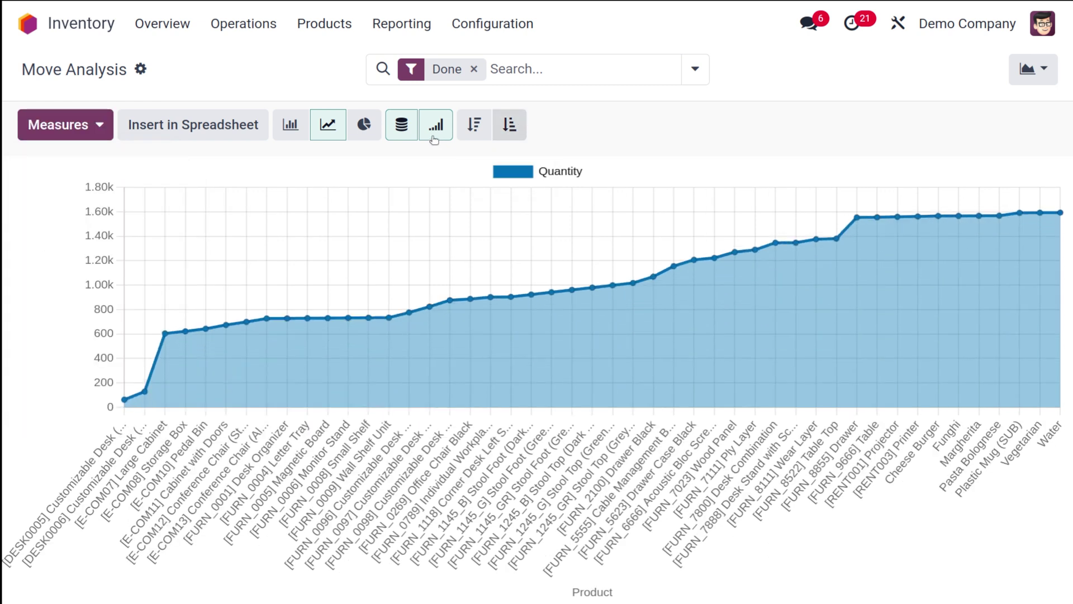
click(434, 137)
click(401, 125)
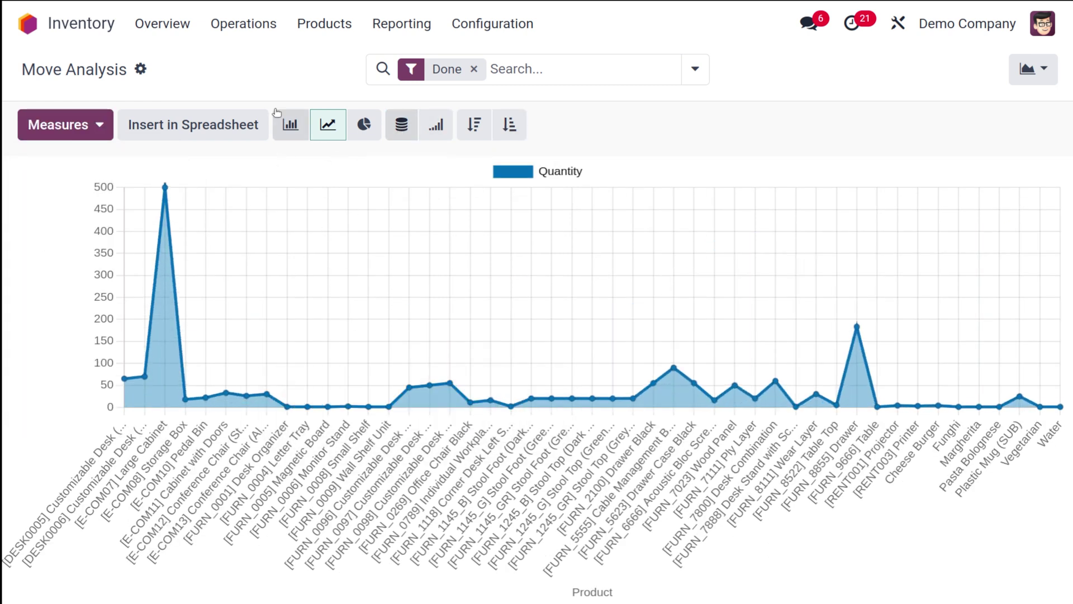
click(296, 129)
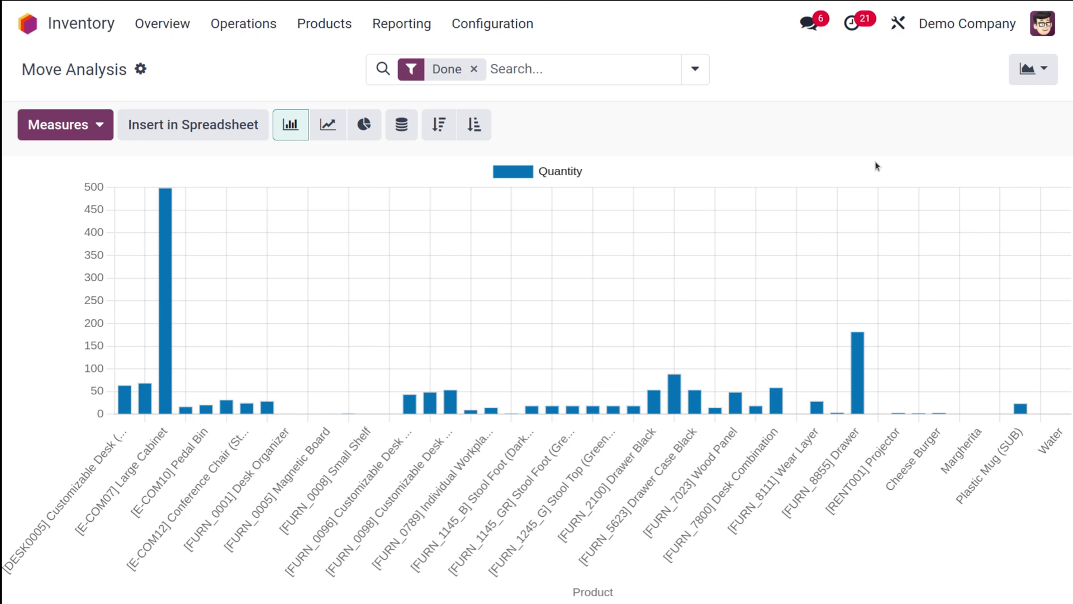
click(1027, 81)
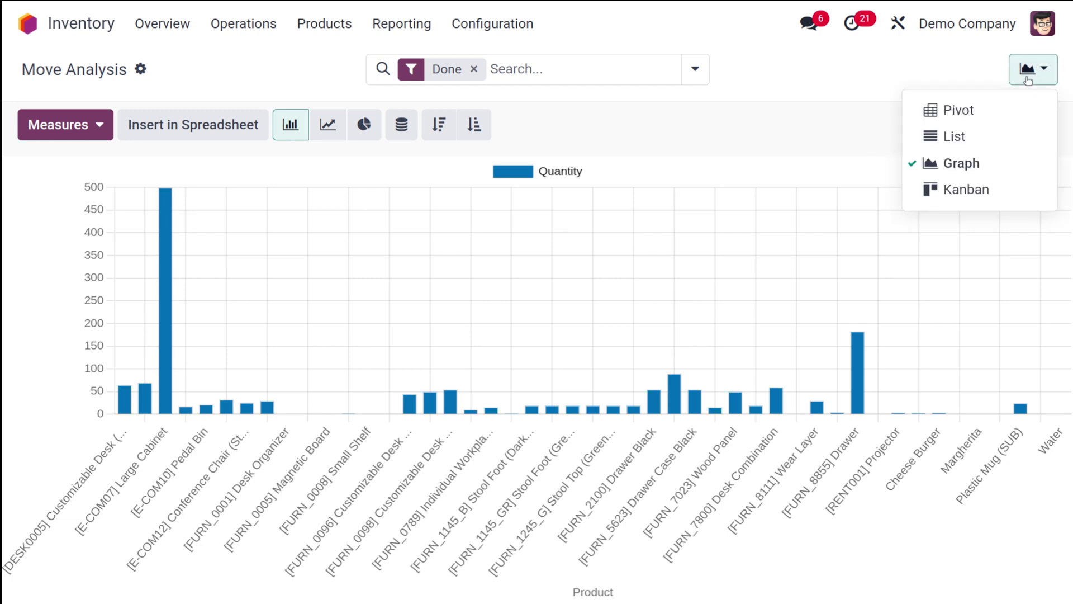
Step: Browse the Move Analysis as Kanban cards and a list, then restore the pivot table
click(960, 184)
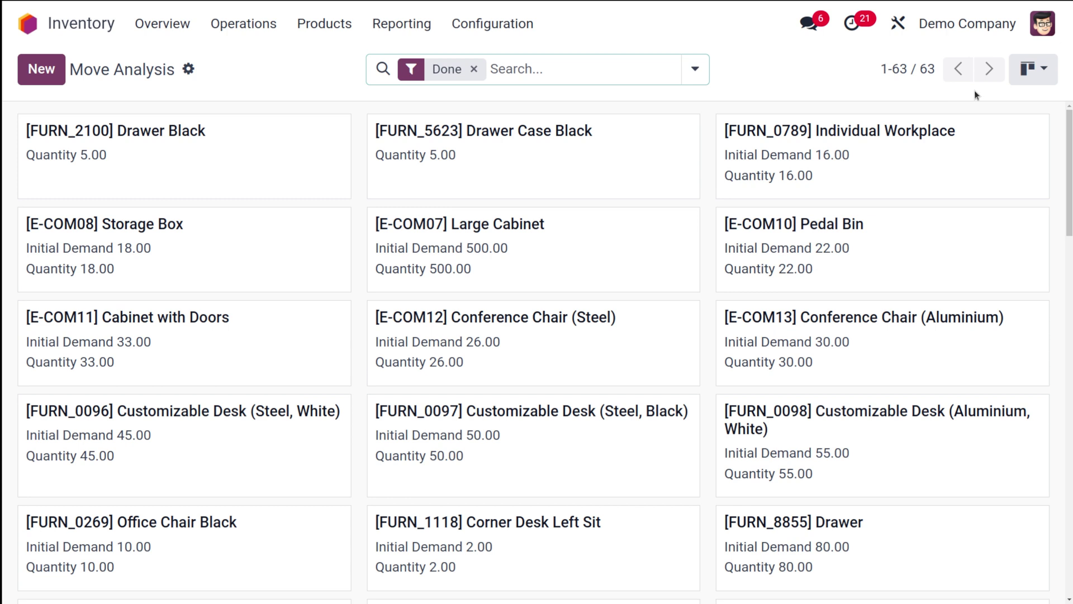
click(1033, 69)
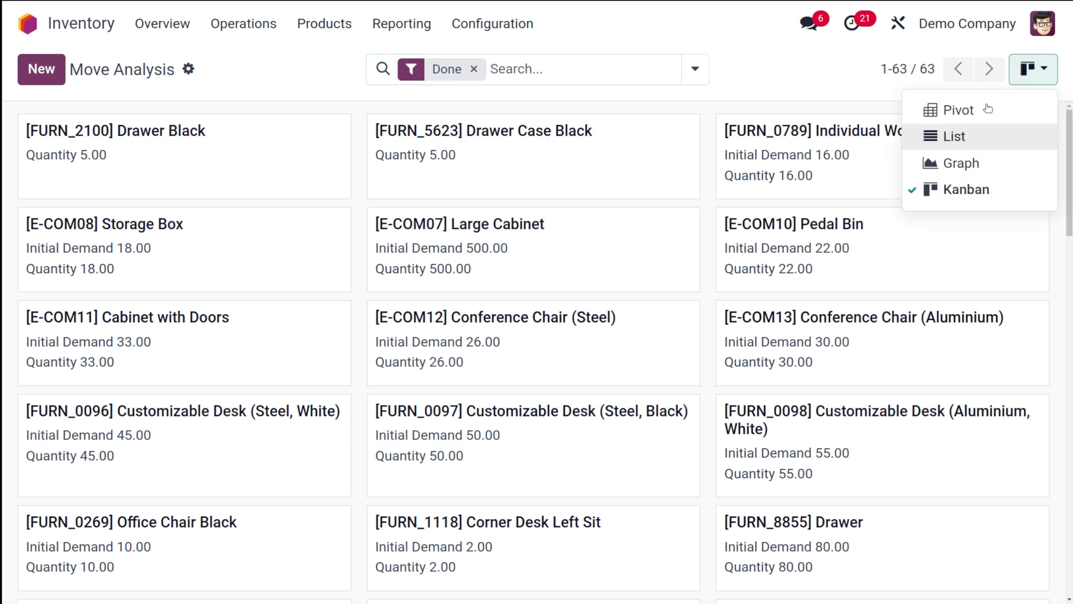
click(955, 134)
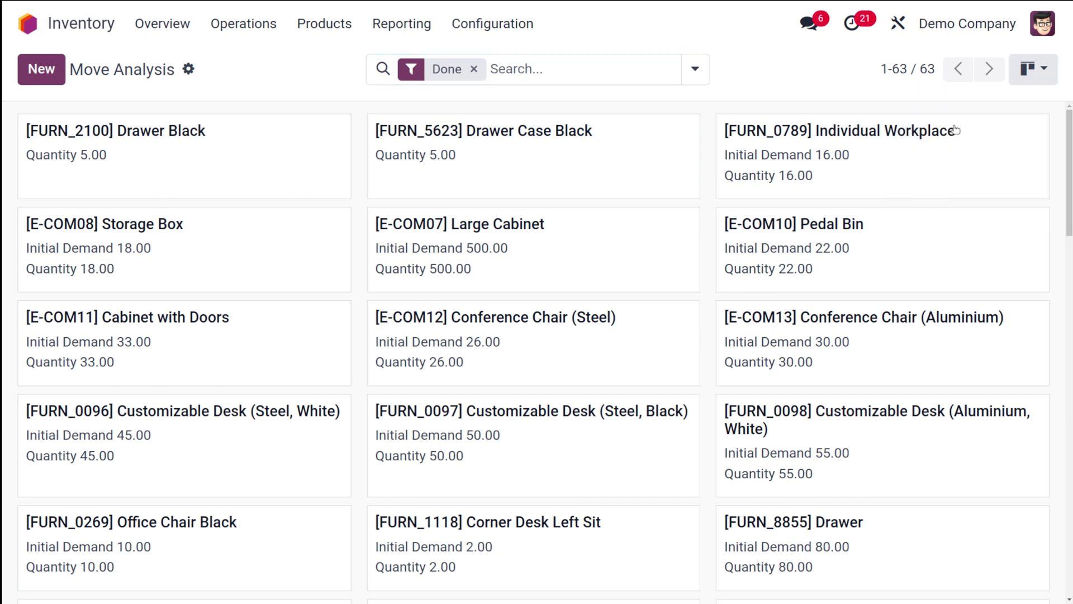
scroll(567, 552, down, 5)
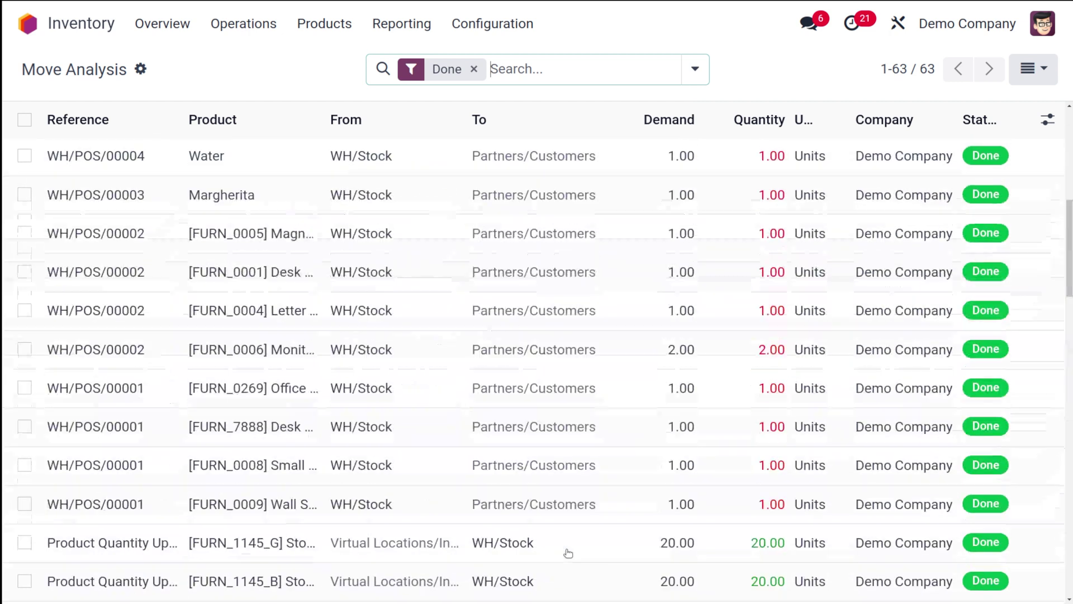
scroll(414, 326, up, 5)
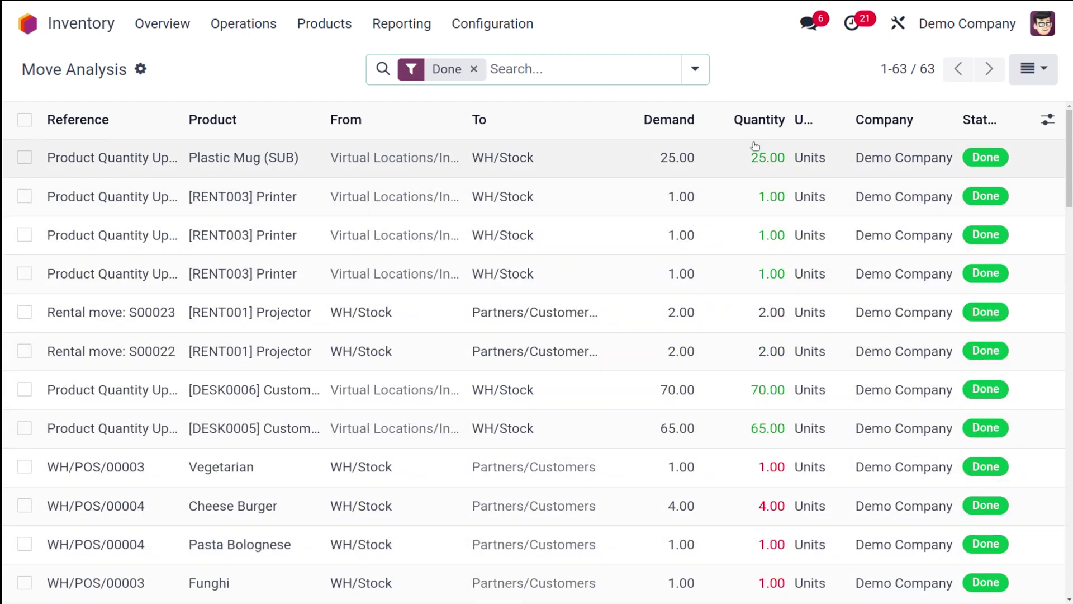
click(1033, 68)
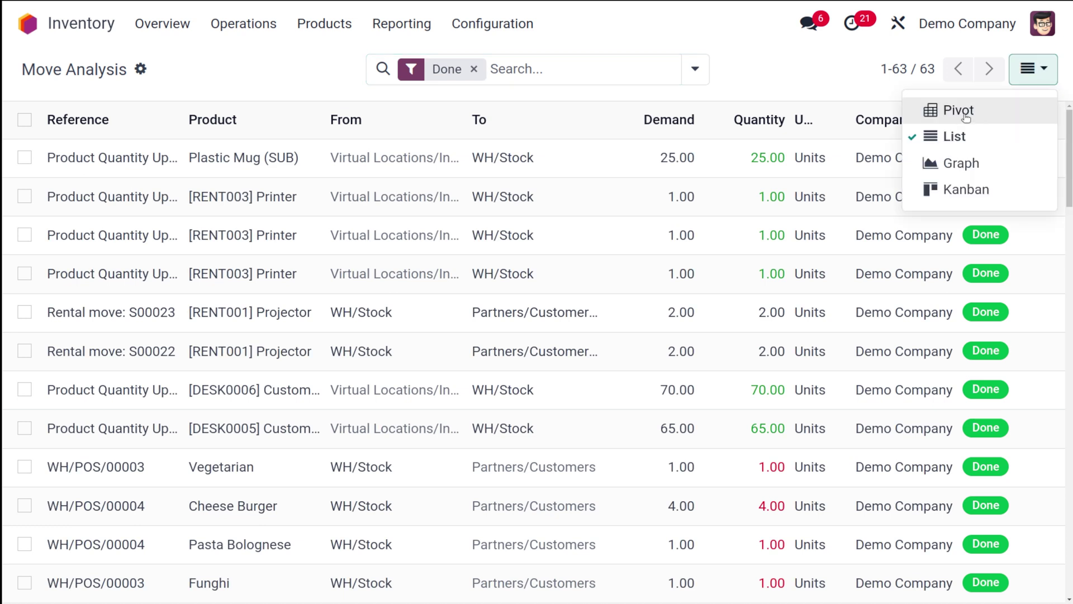
click(966, 116)
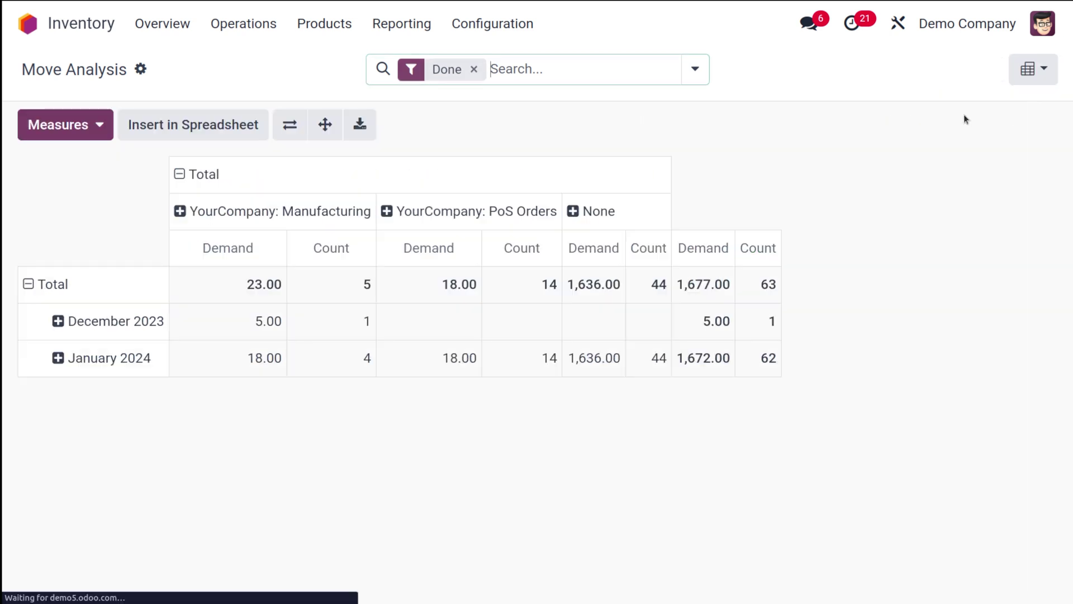
click(425, 26)
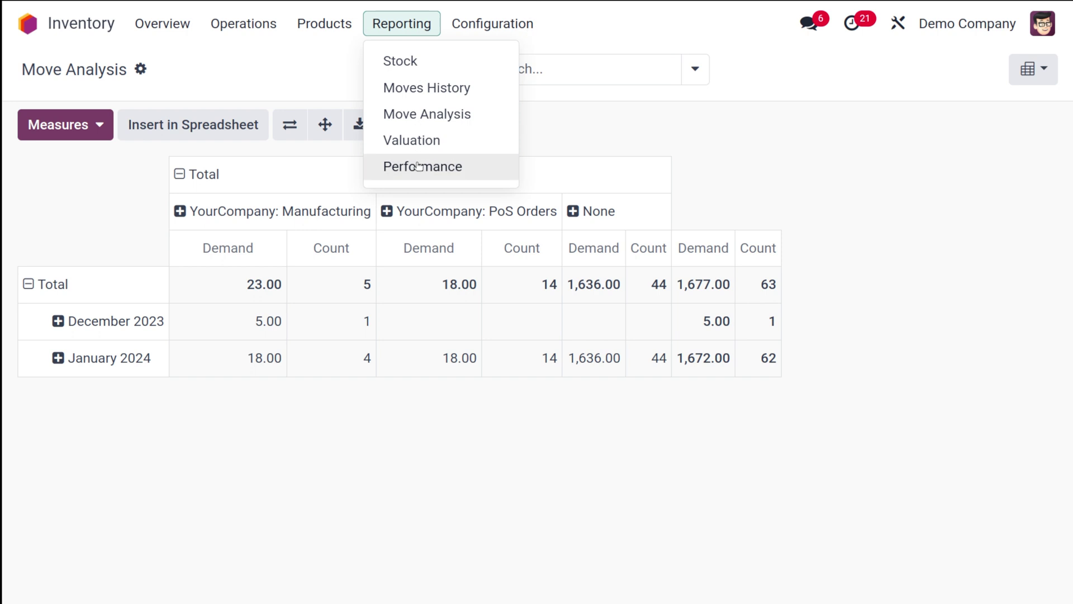
Step: Open Stock Valuation and apply Valuation at Date for Jan 9, 2024, 5:28:03 PM
click(421, 147)
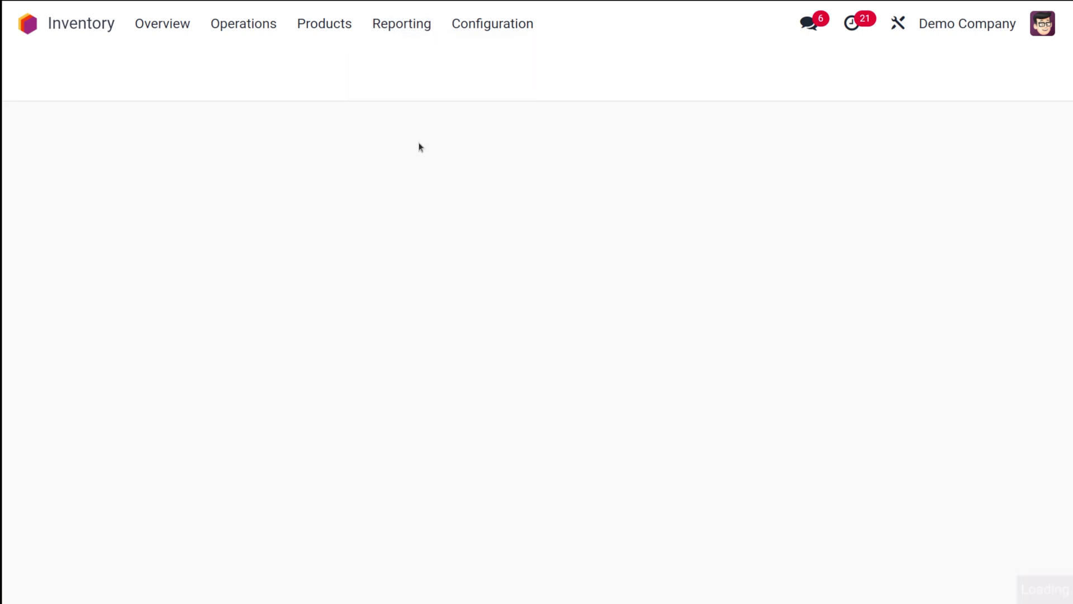
click(31, 68)
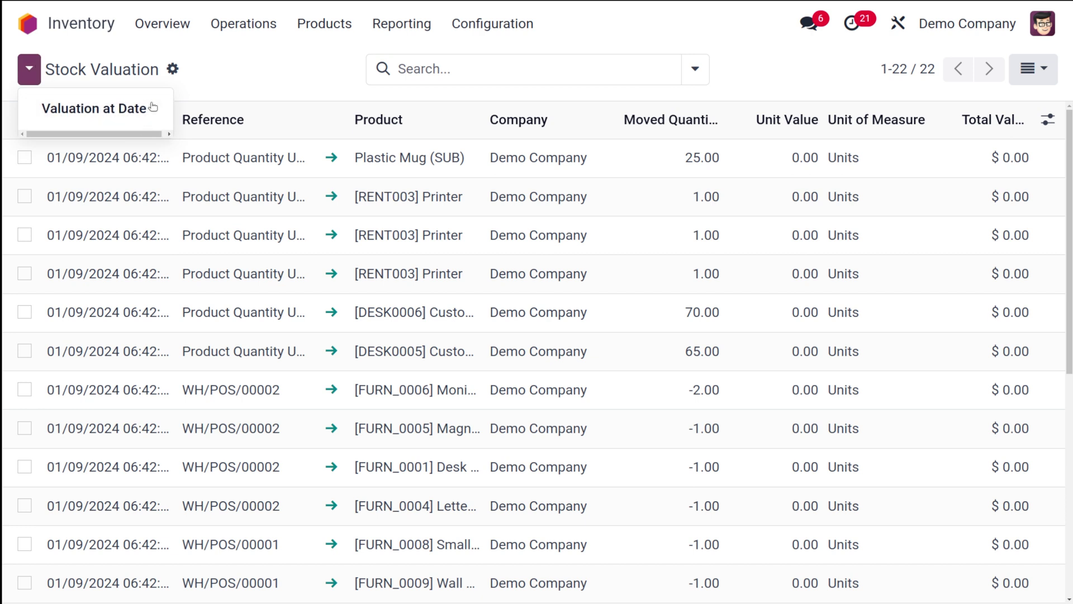
click(152, 107)
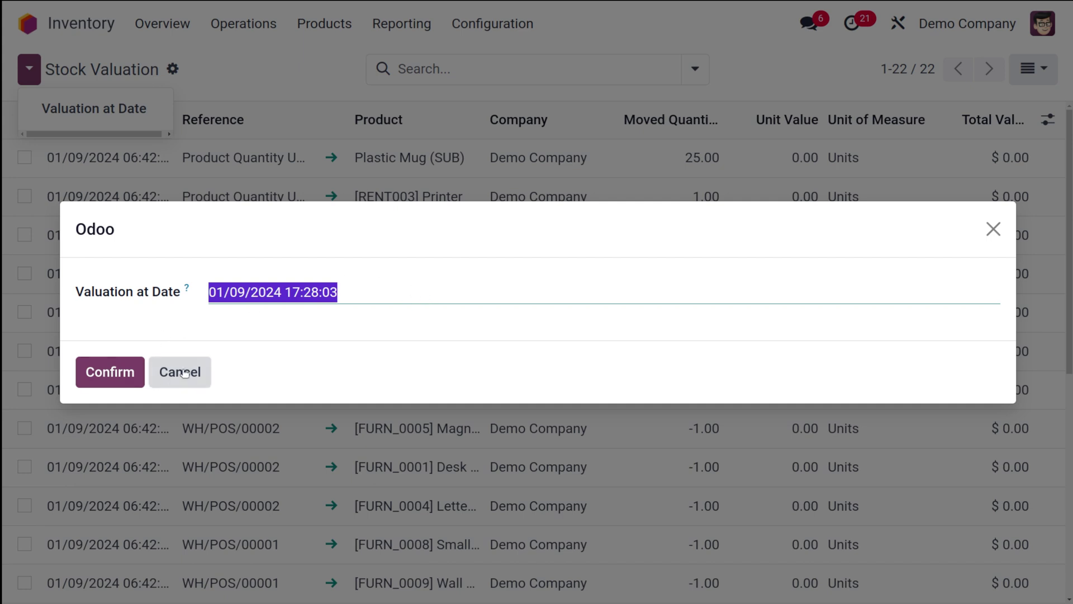
click(98, 378)
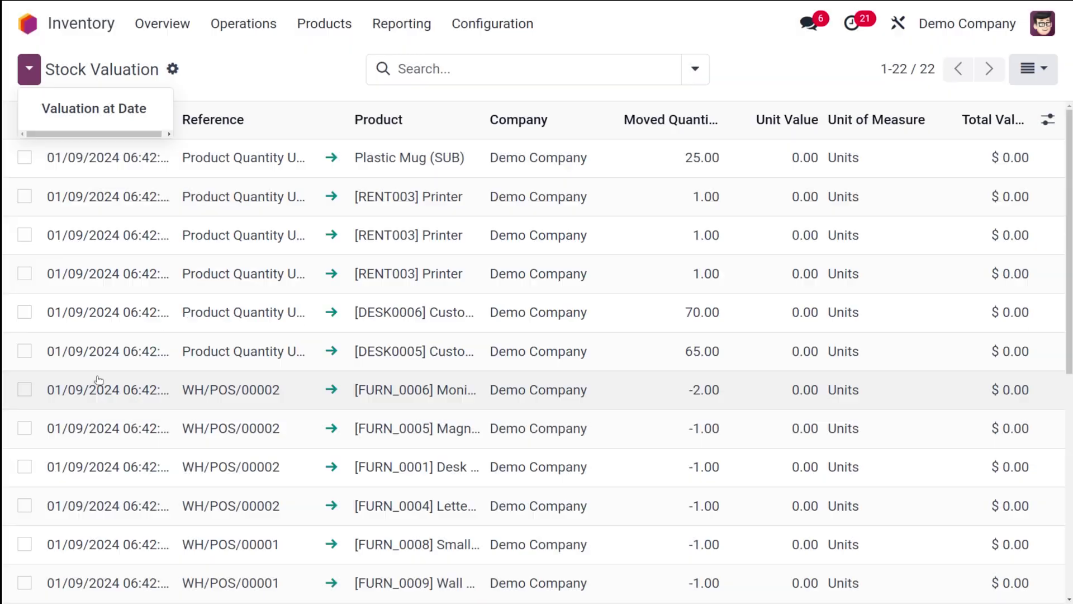
Step: Scroll the 22 valuation entries to check the $-1,390.00 total value
scroll(232, 369, down, 5)
scroll(227, 431, up, 5)
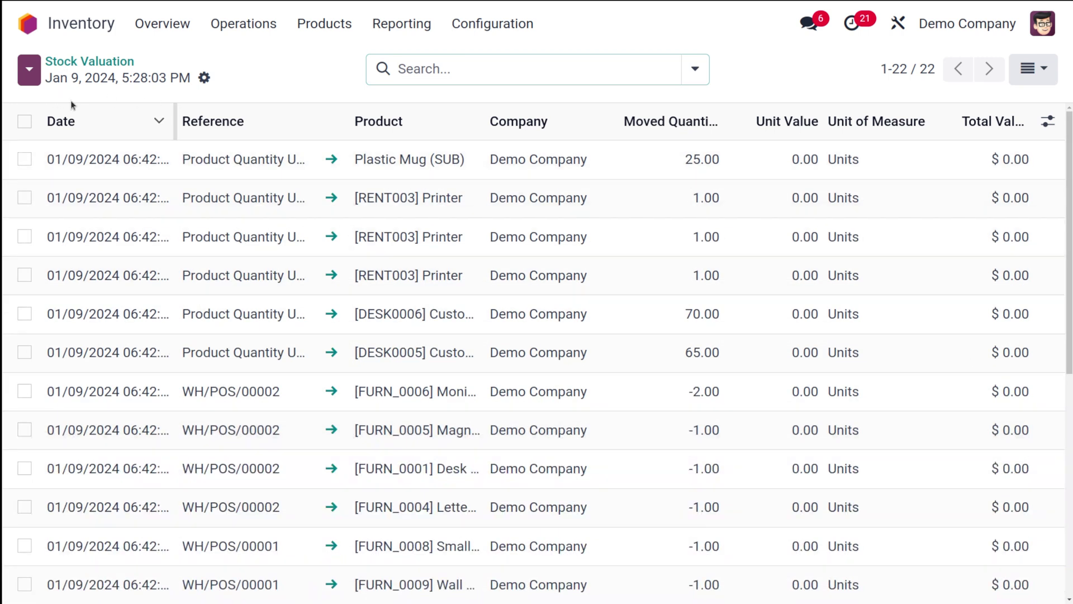
scroll(268, 592, down, 5)
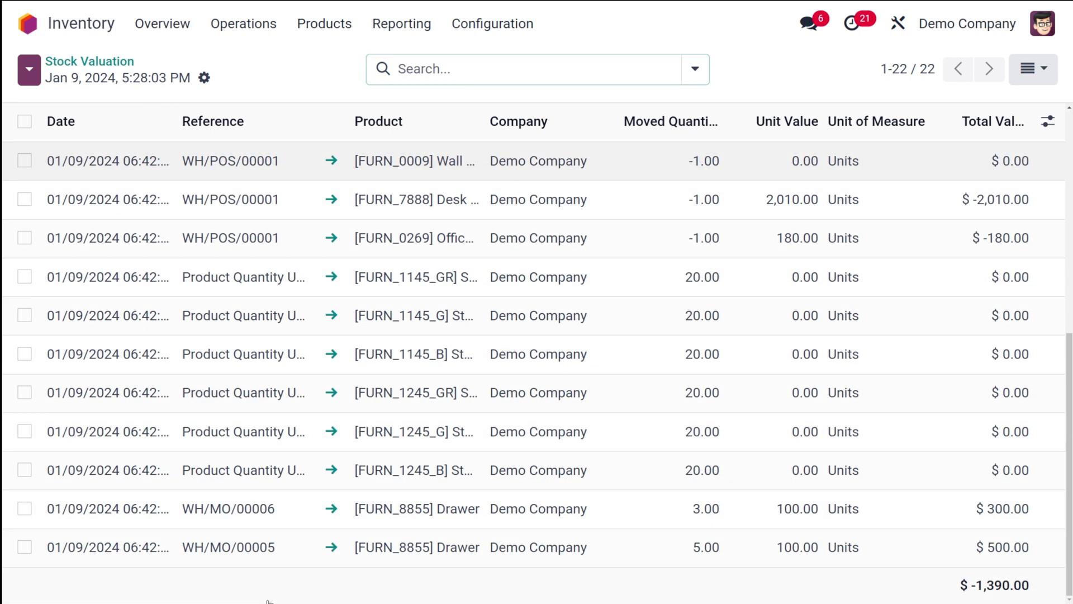
scroll(267, 597, up, 5)
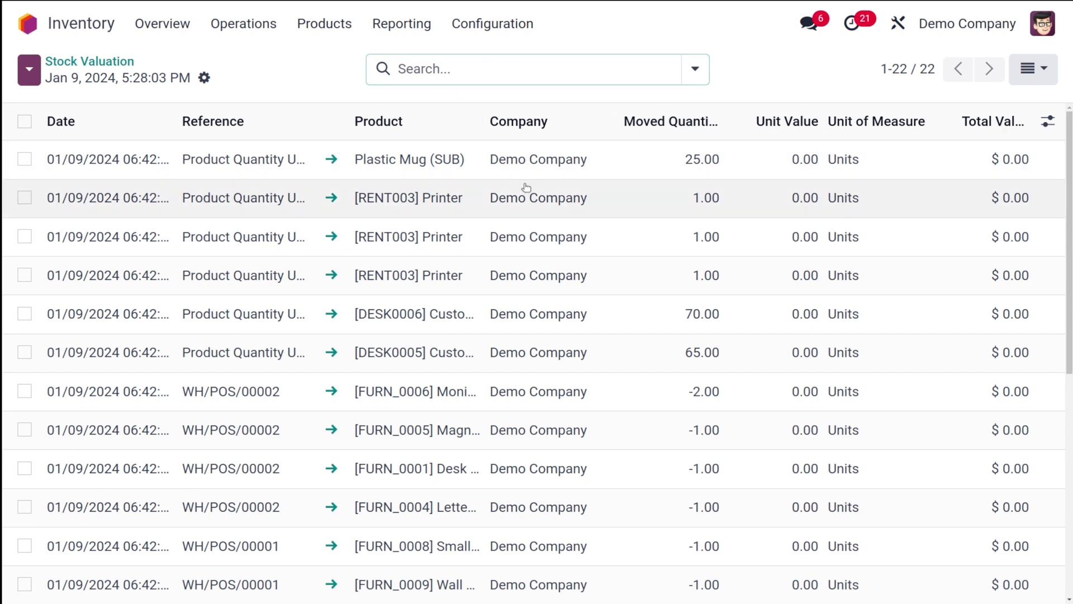
scroll(522, 282, down, 10)
scroll(428, 289, up, 10)
drag(429, 289, 252, 79)
click(252, 82)
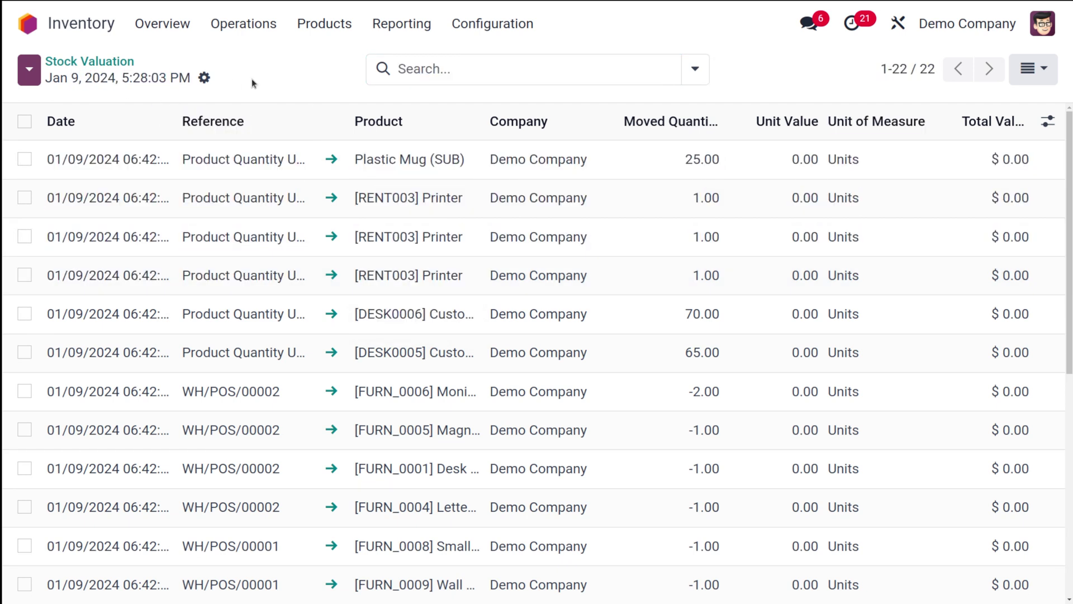
Step: Set Valuation at Date to January 1, 2024 from the calendar and confirm
click(29, 70)
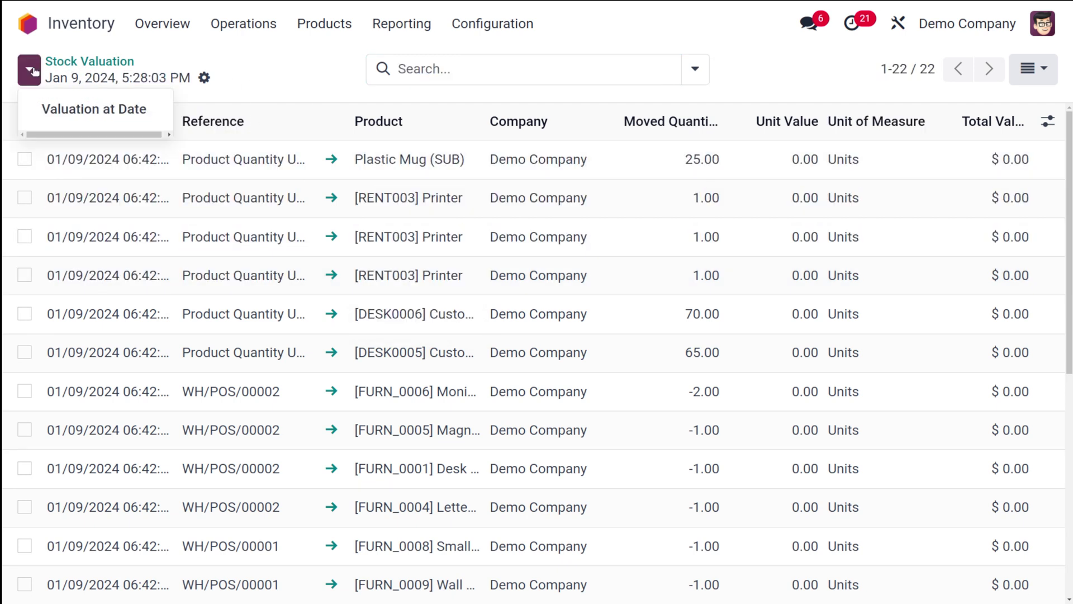
click(70, 110)
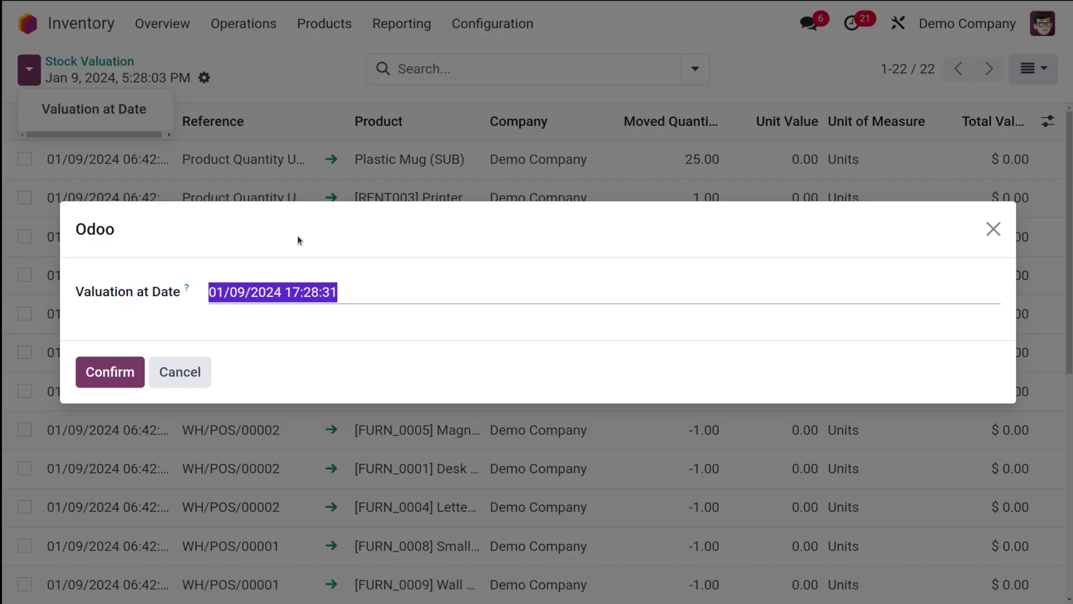
click(292, 283)
mouse_move(182, 289)
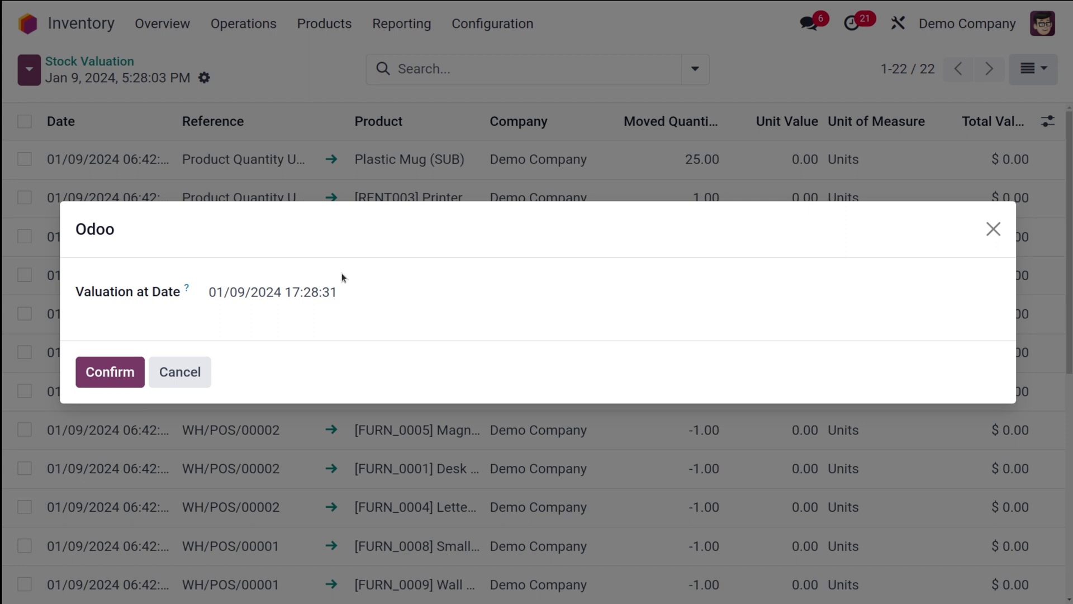
click(351, 290)
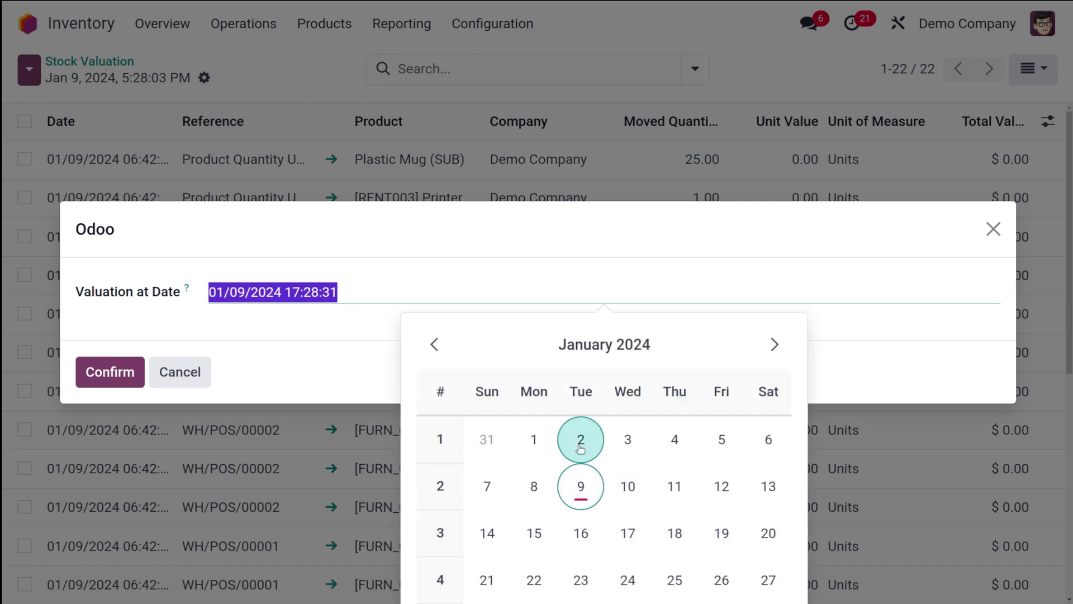
click(548, 450)
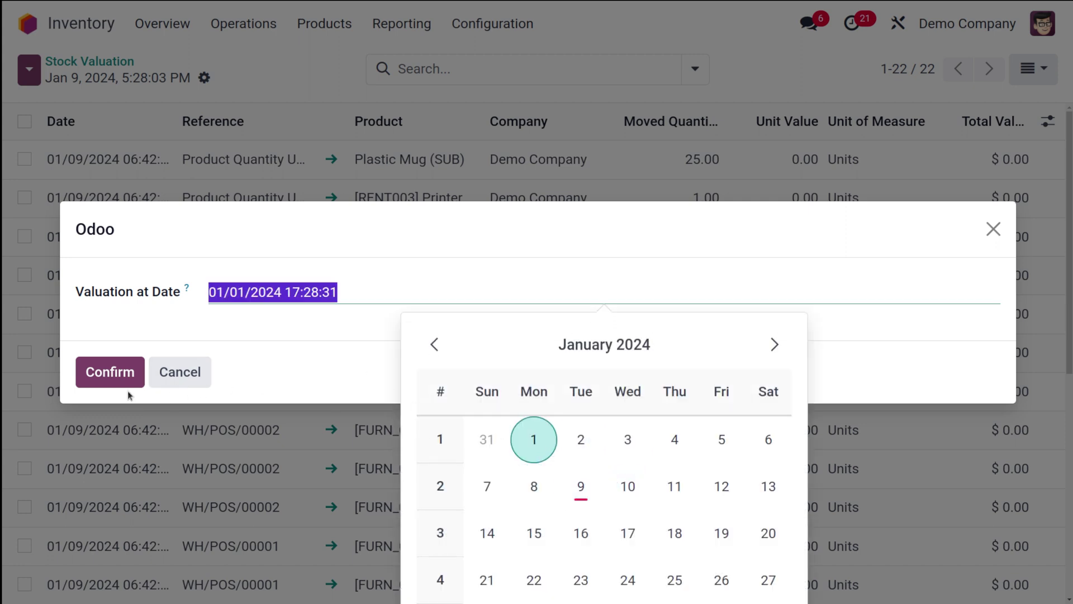
click(115, 371)
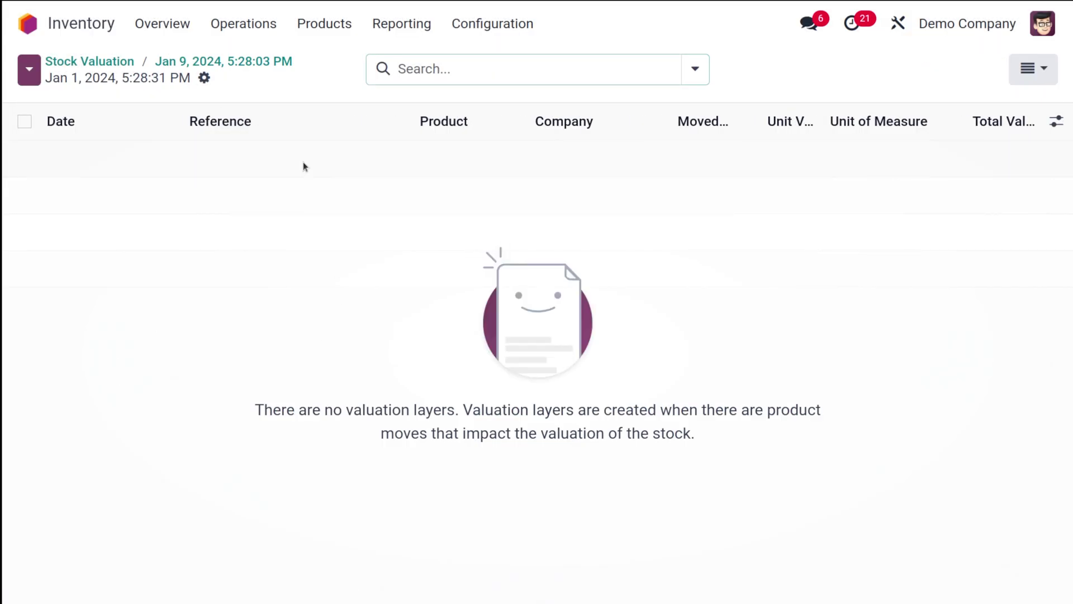
Step: Go back to the Jan 9, 2024 valuation and show it as a pivot table totalling 282.00 and -1,390.00
click(184, 62)
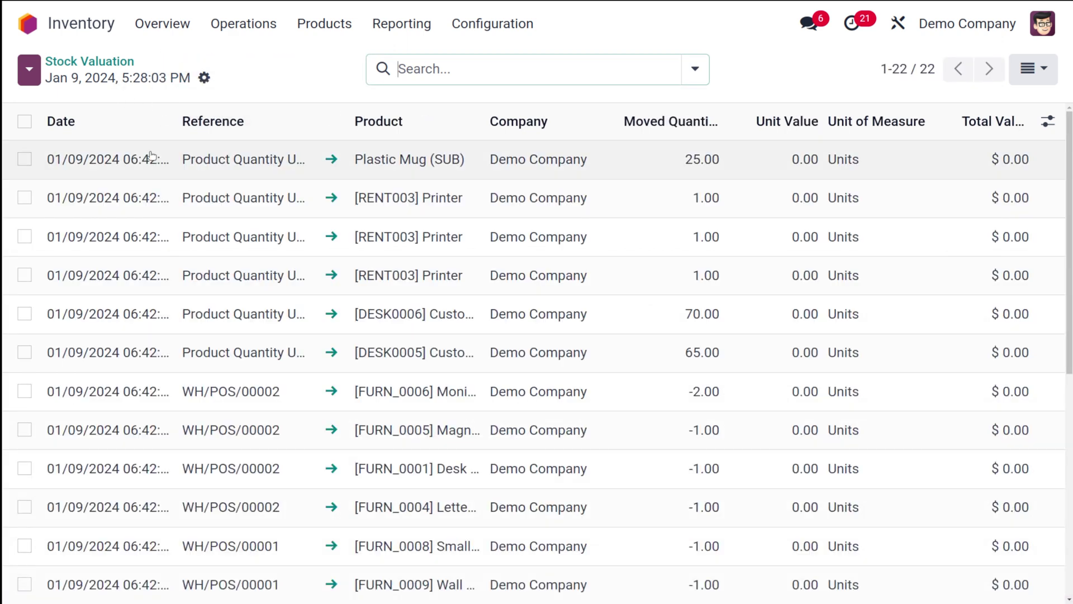
scroll(342, 414, down, 7)
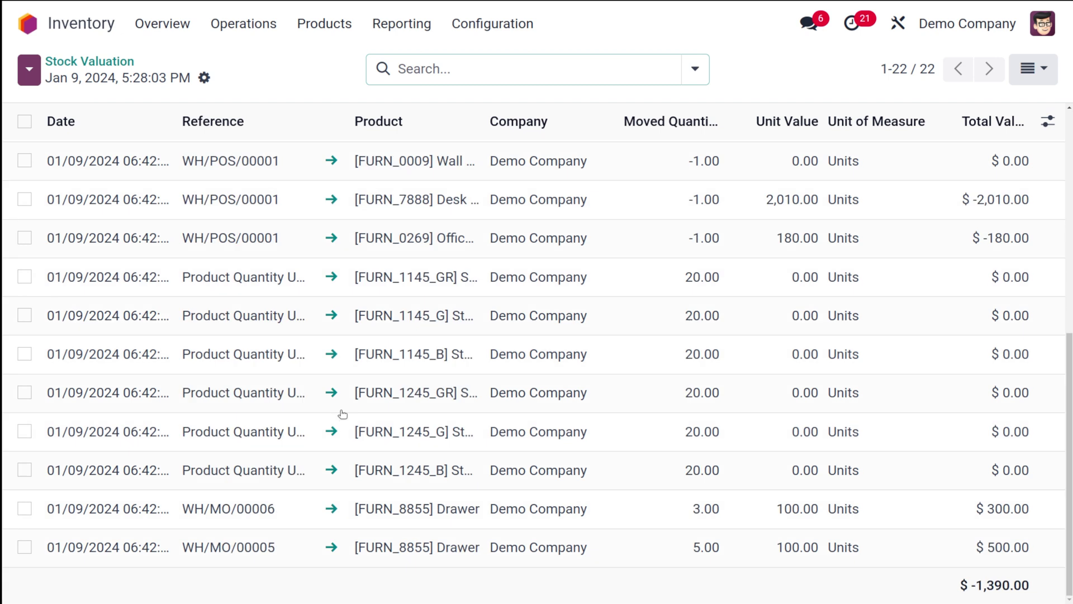
scroll(342, 413, up, 8)
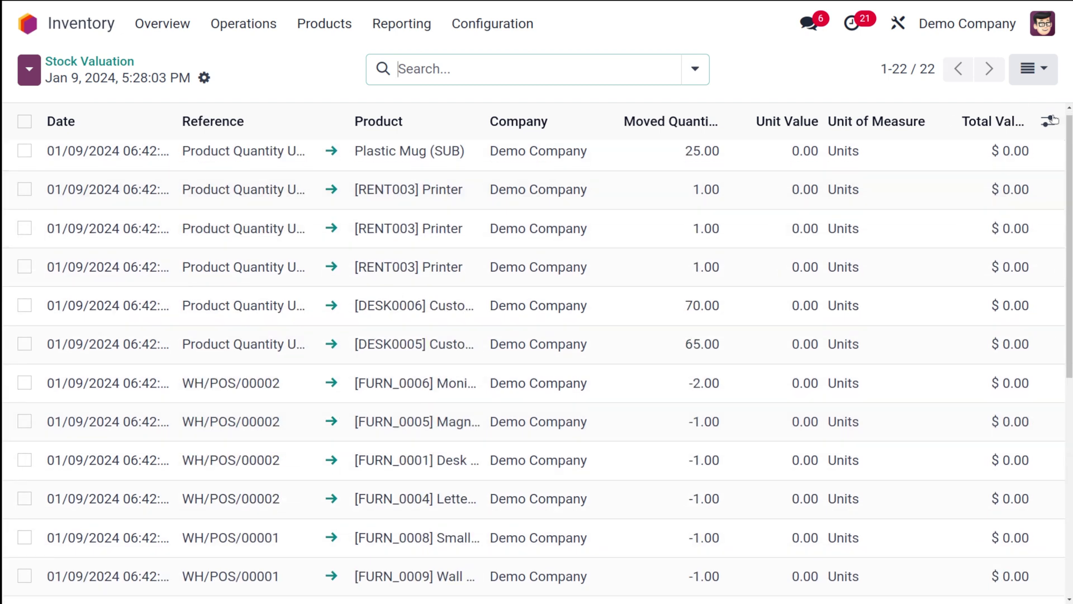
click(1032, 69)
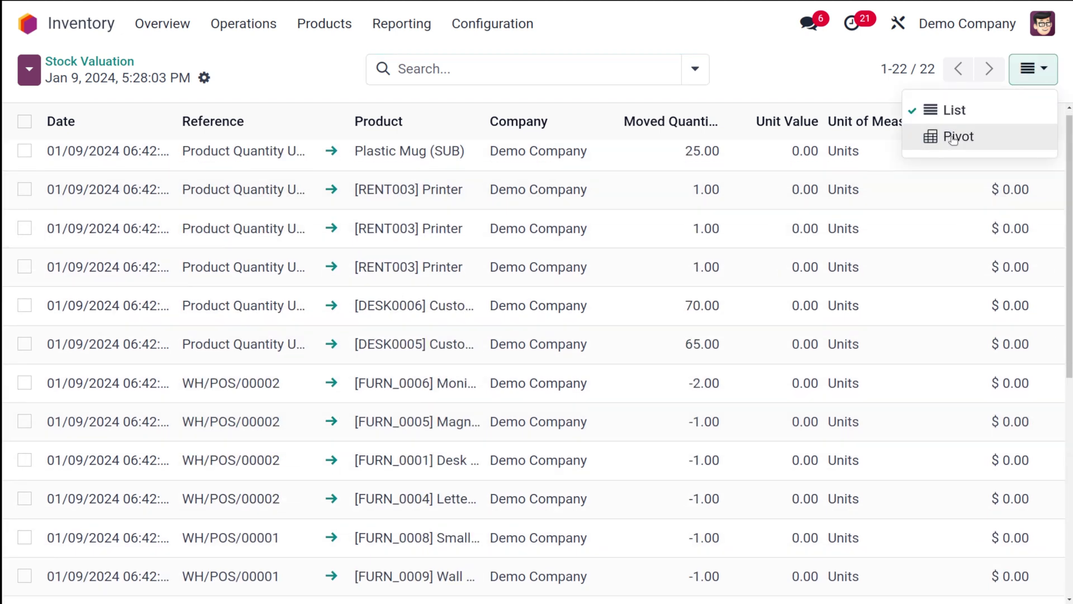
click(953, 138)
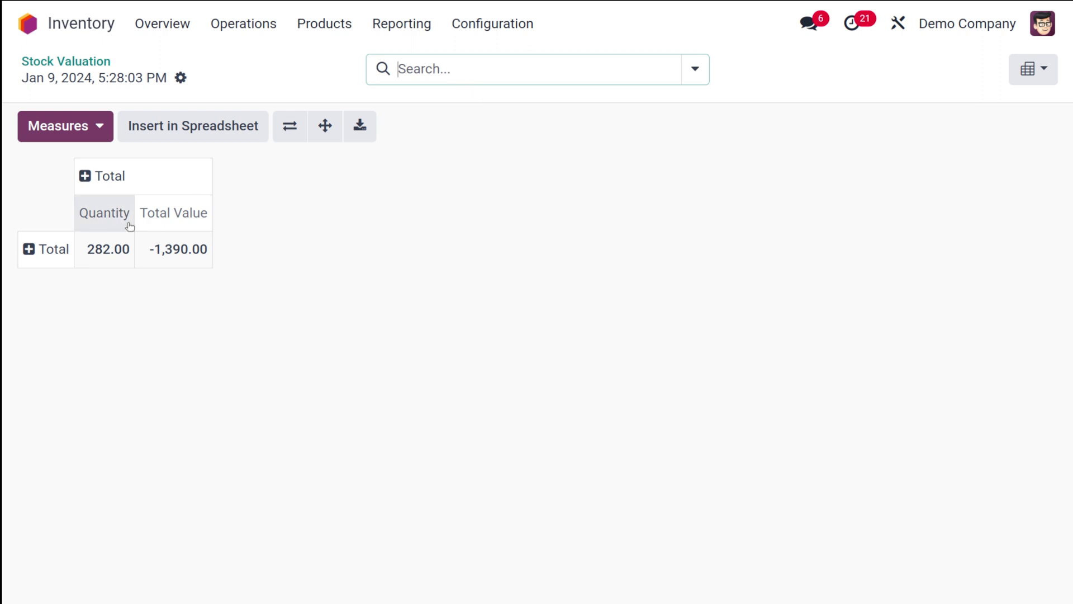
click(285, 130)
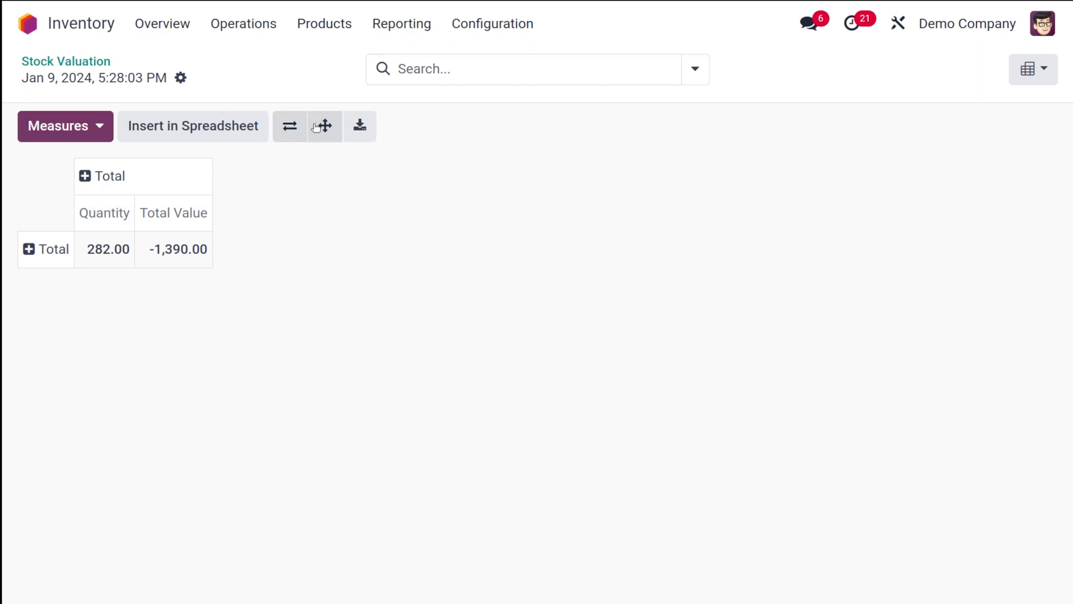
Step: Open the warehouse performance analysis and chart Cycle Time as a bar chart
click(395, 25)
click(393, 164)
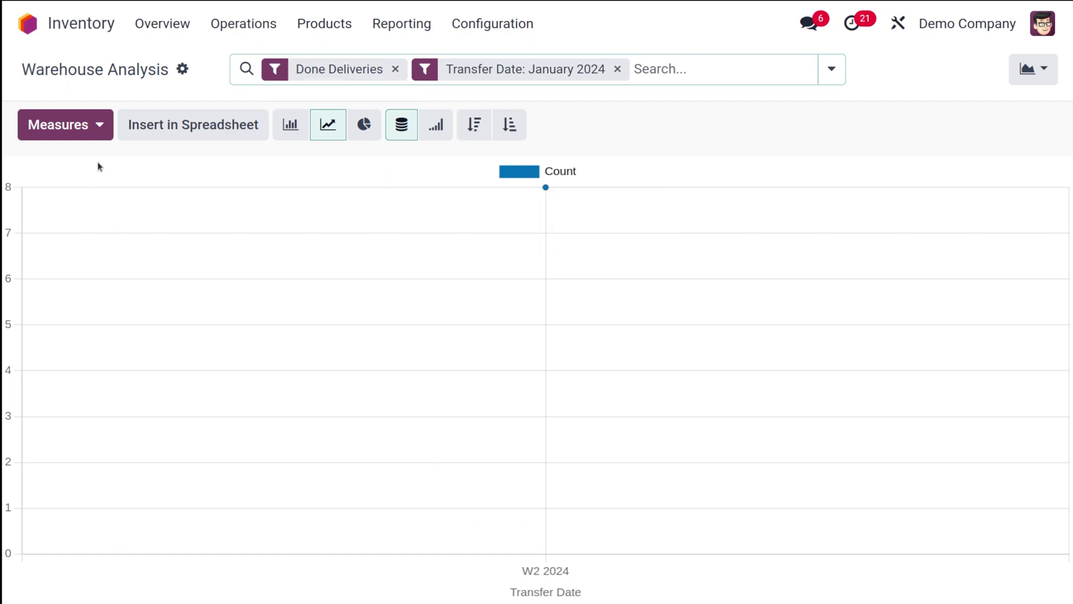
click(87, 124)
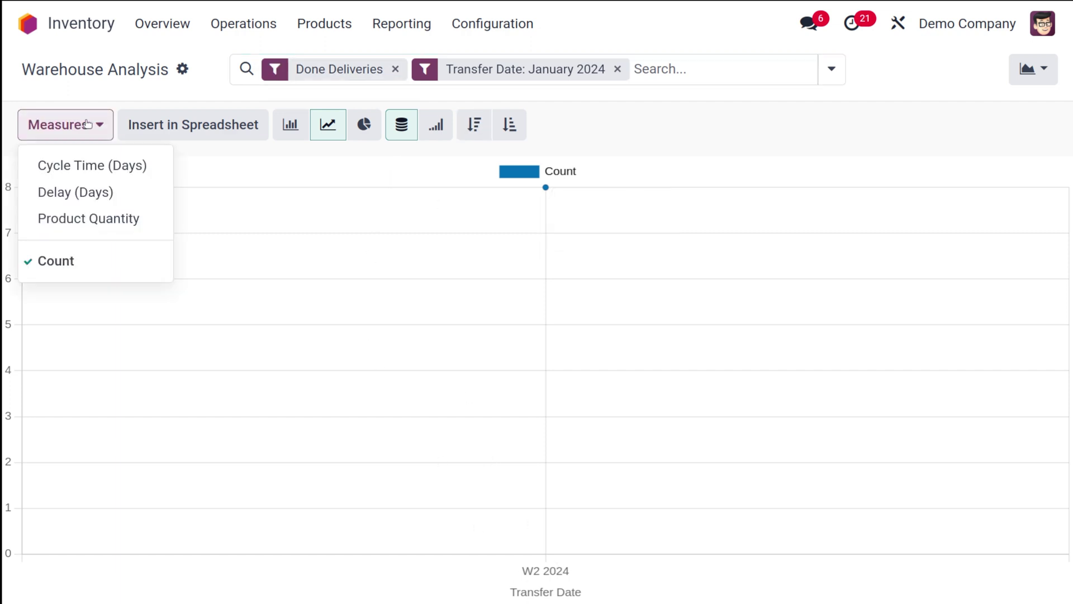
click(91, 166)
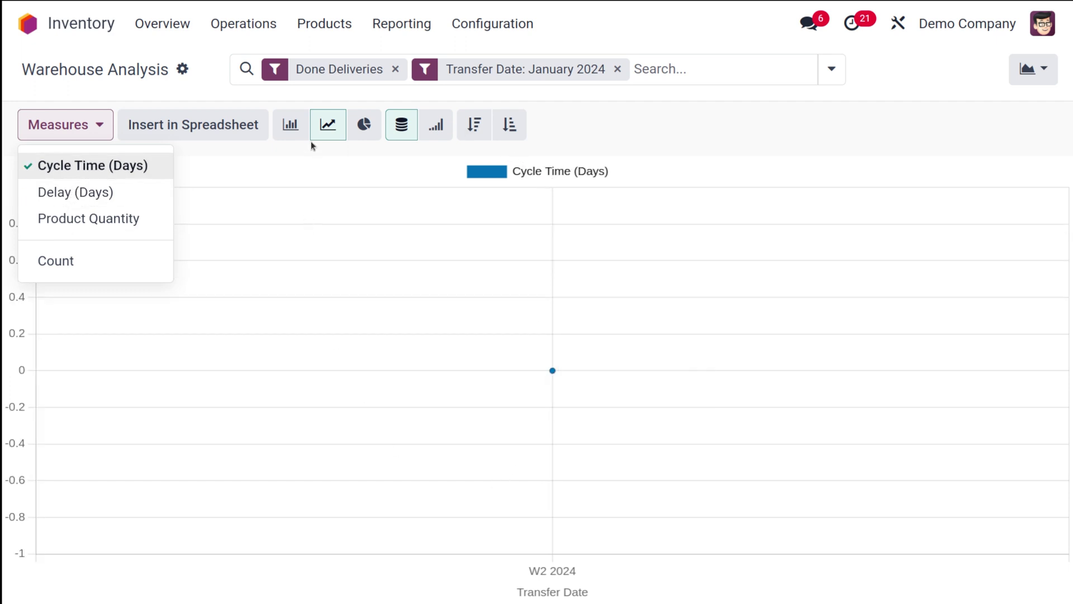
click(290, 125)
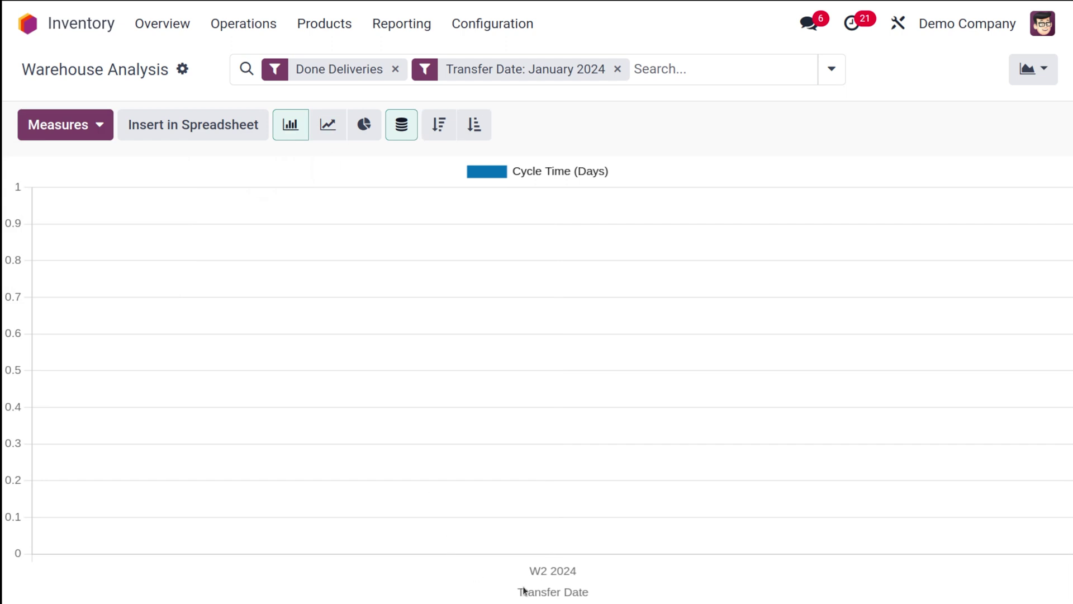
Step: Switch the measure to Product Quantity and view it as a line chart, then a pie chart
click(99, 123)
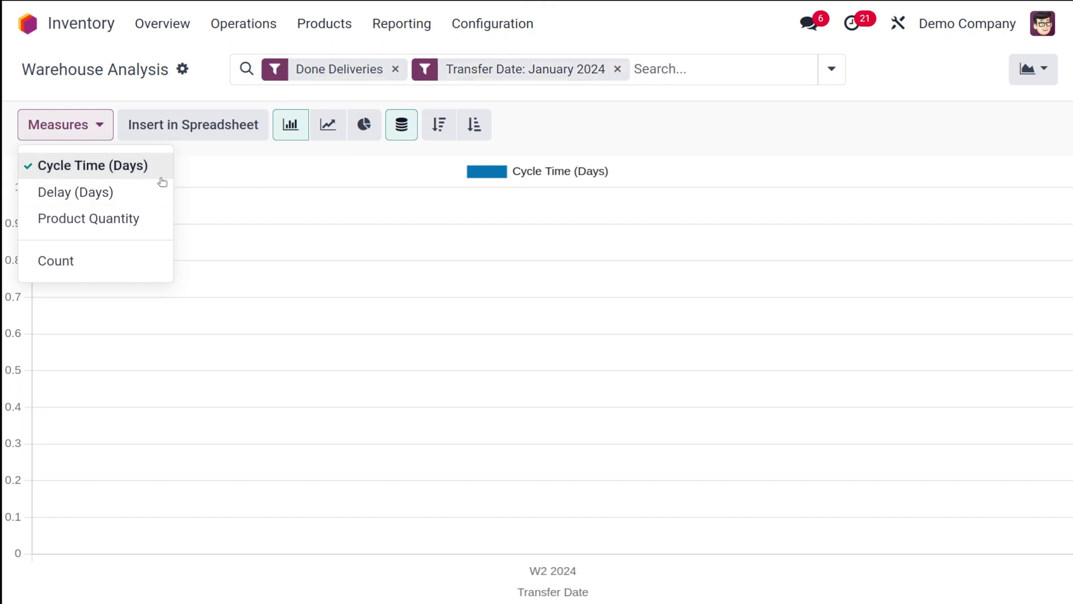
click(114, 219)
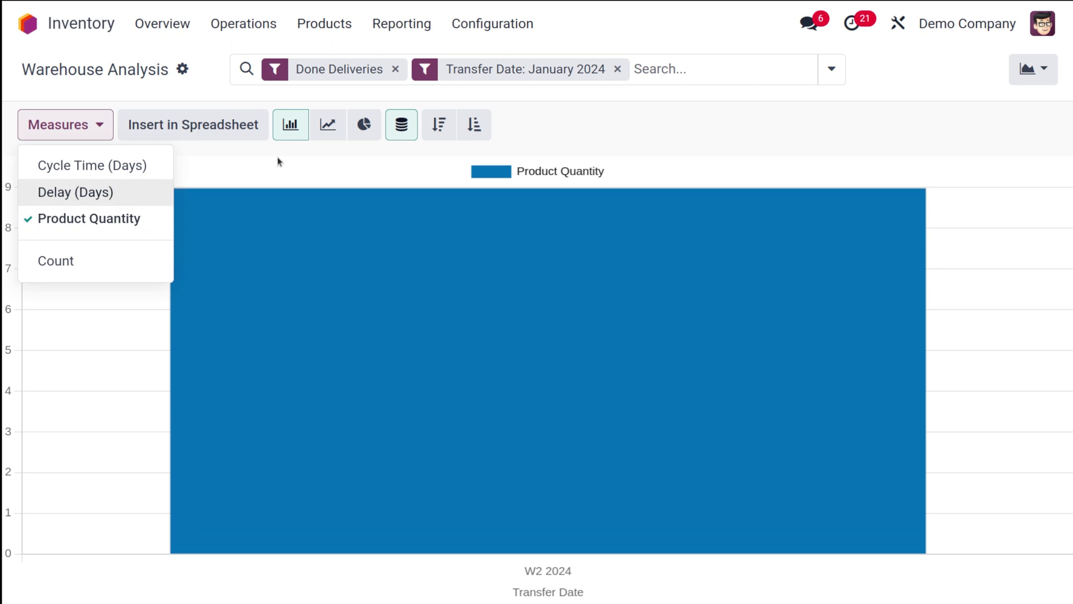
click(277, 157)
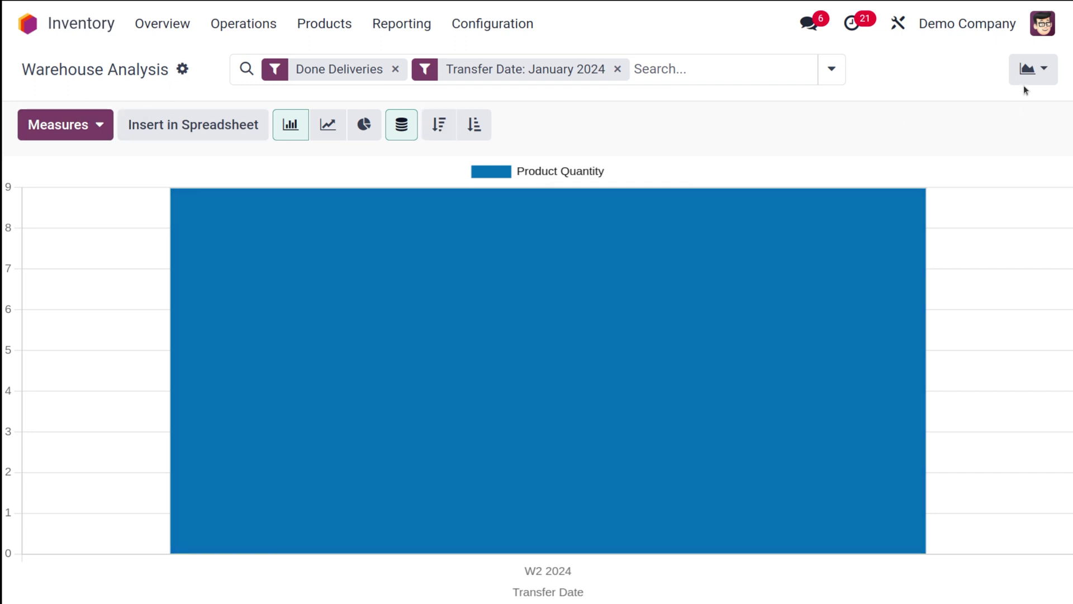
click(330, 123)
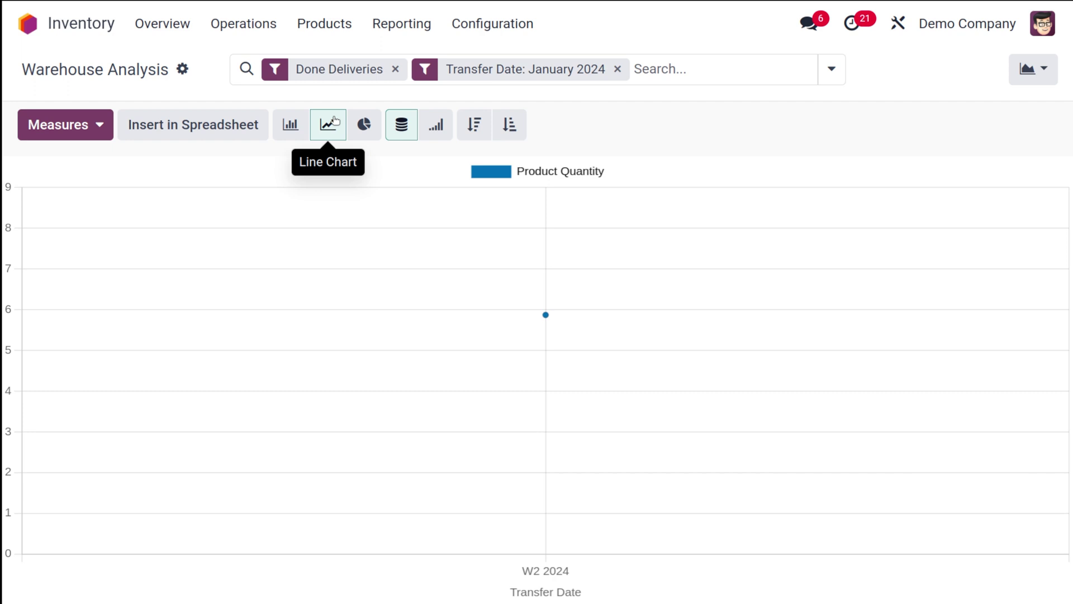
click(363, 124)
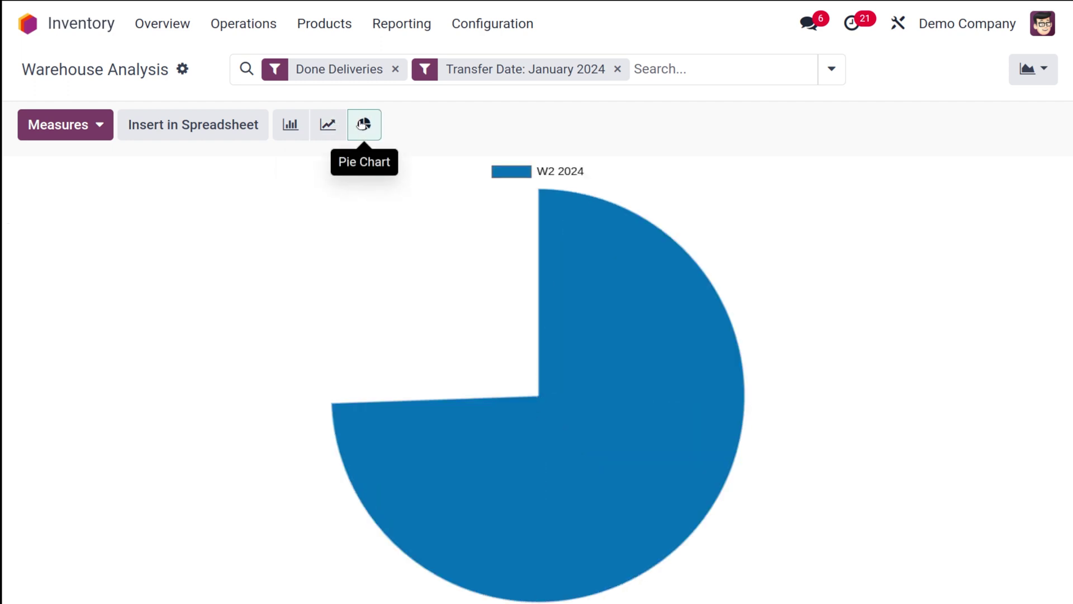
click(1041, 76)
Step: Show the warehouse analysis as a pivot table of Average Cycle Time and Average Delay (Days)
click(1010, 147)
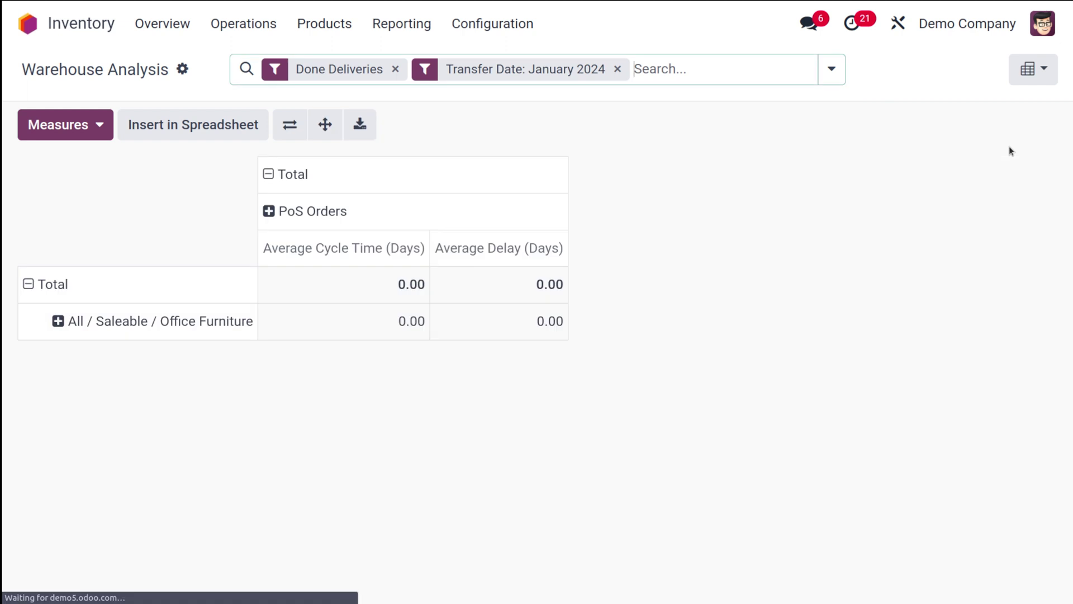
click(380, 27)
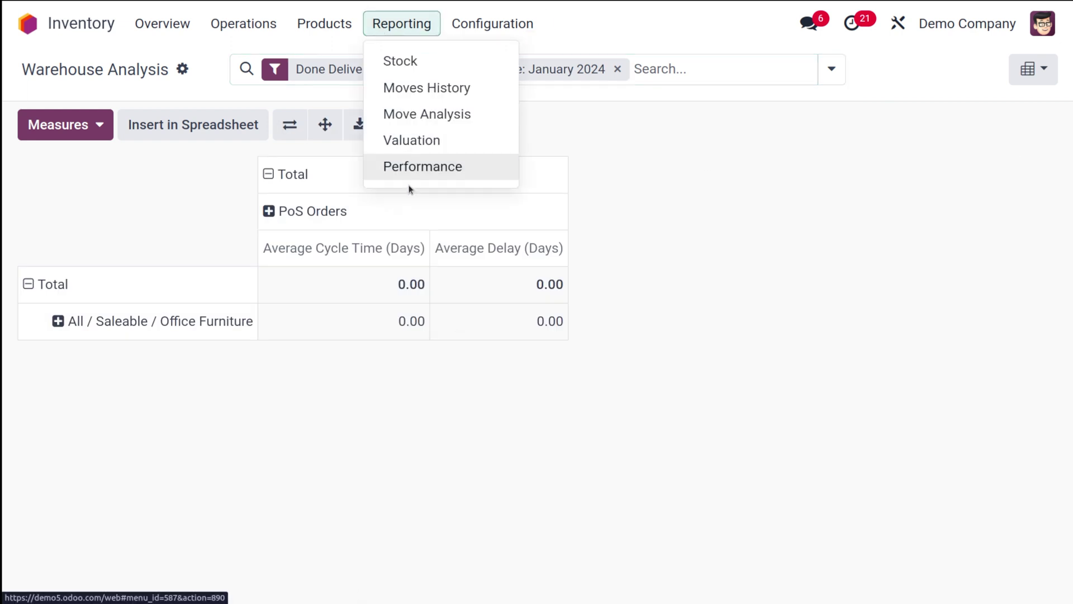